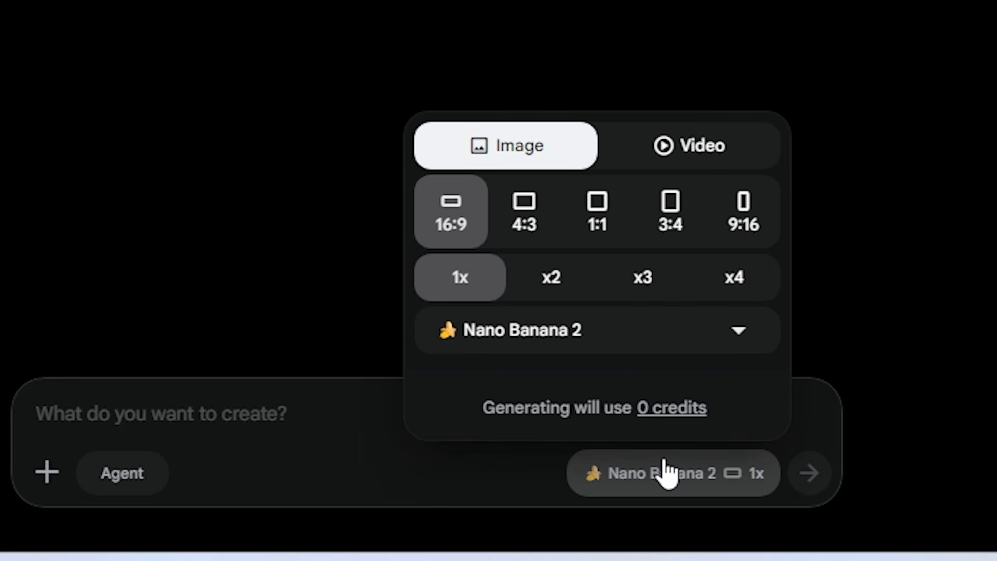
# Check the video generation settings and the list of available image models.
pyautogui.click(685, 147)
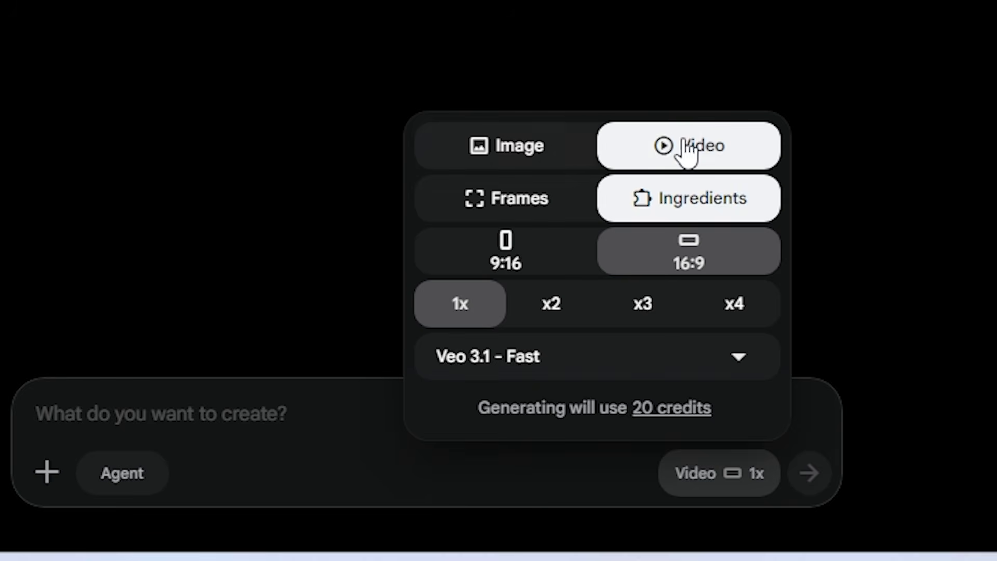
pyautogui.click(506, 156)
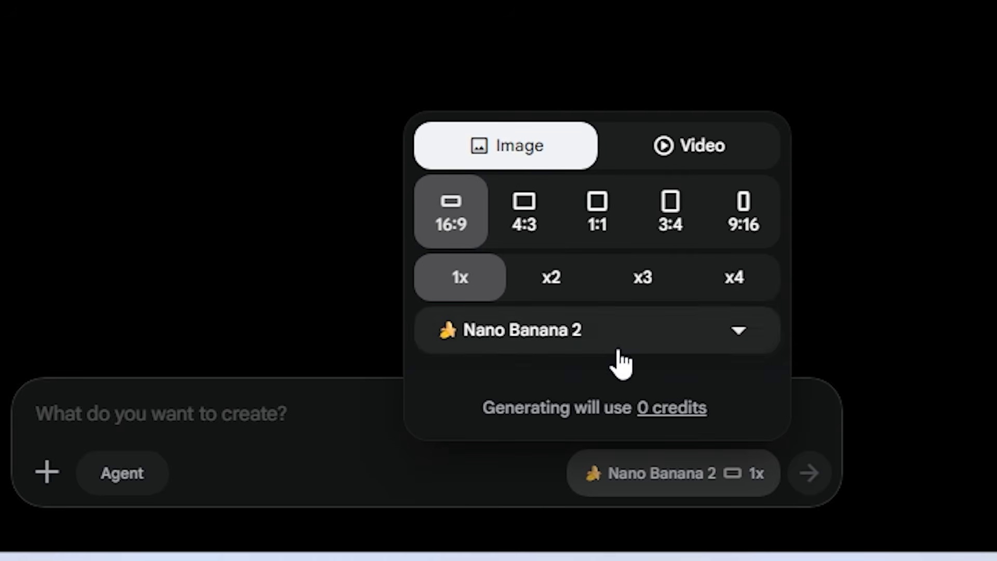
pyautogui.click(617, 322)
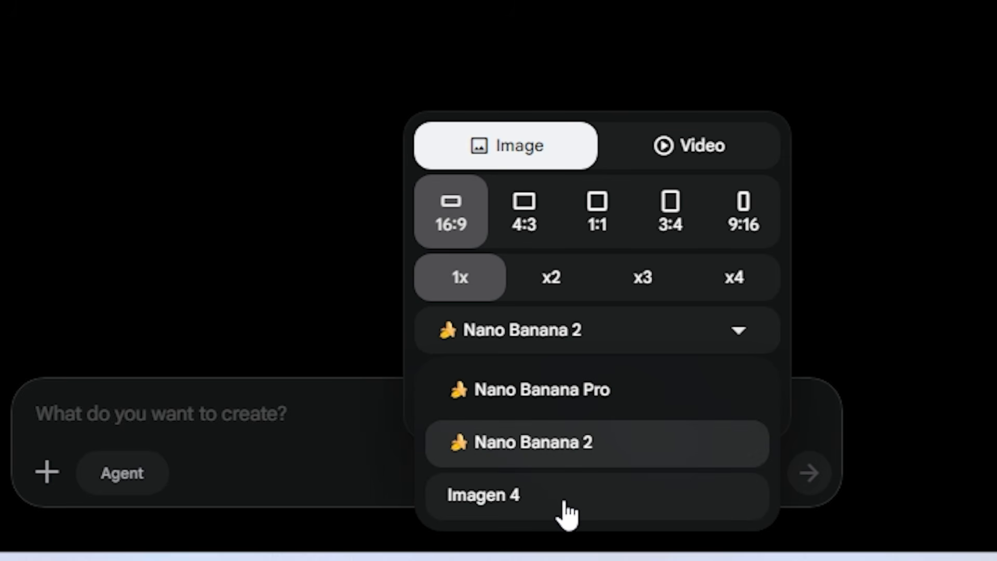
# Configure generation for 16:9 video with the Omni Flash model, one output and a 10-second duration, and dismiss the model introduction.
pyautogui.click(679, 151)
pyautogui.click(679, 151)
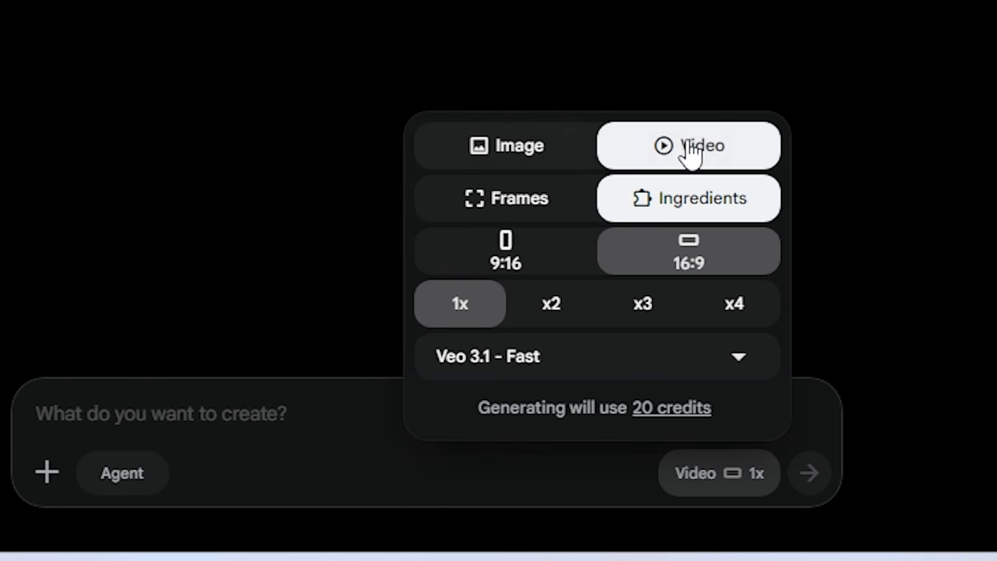
pyautogui.click(657, 355)
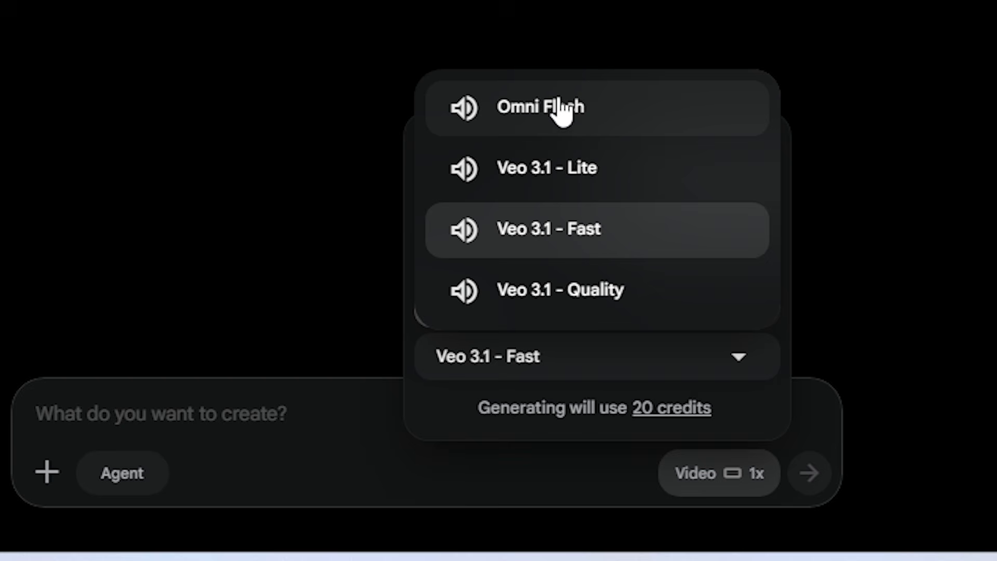
pyautogui.click(597, 117)
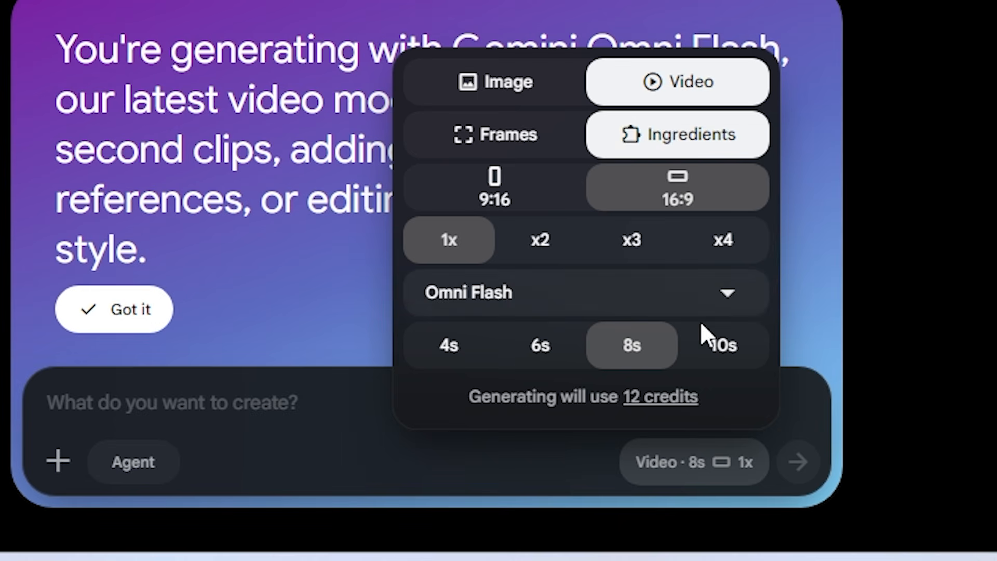
pyautogui.click(724, 349)
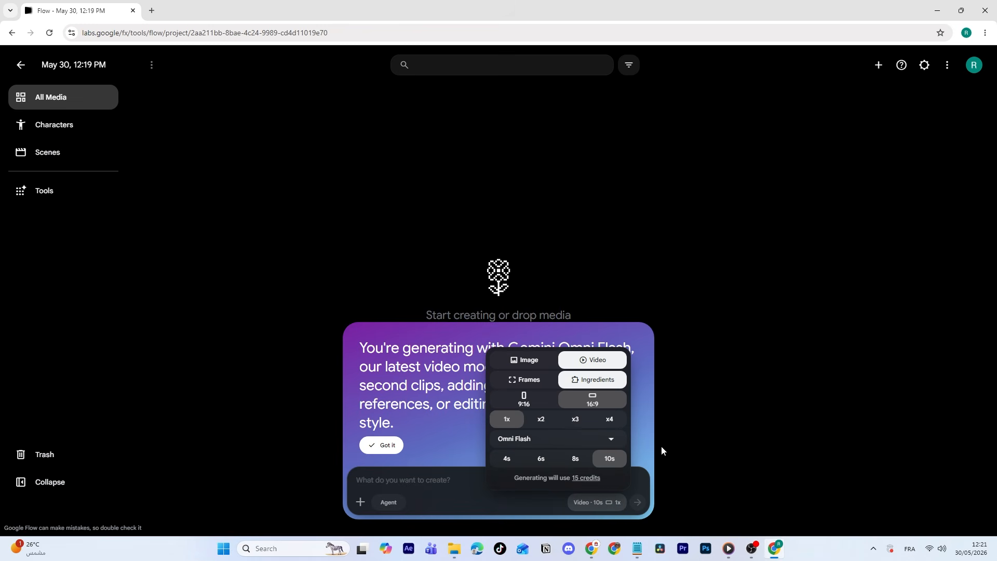
pyautogui.click(662, 451)
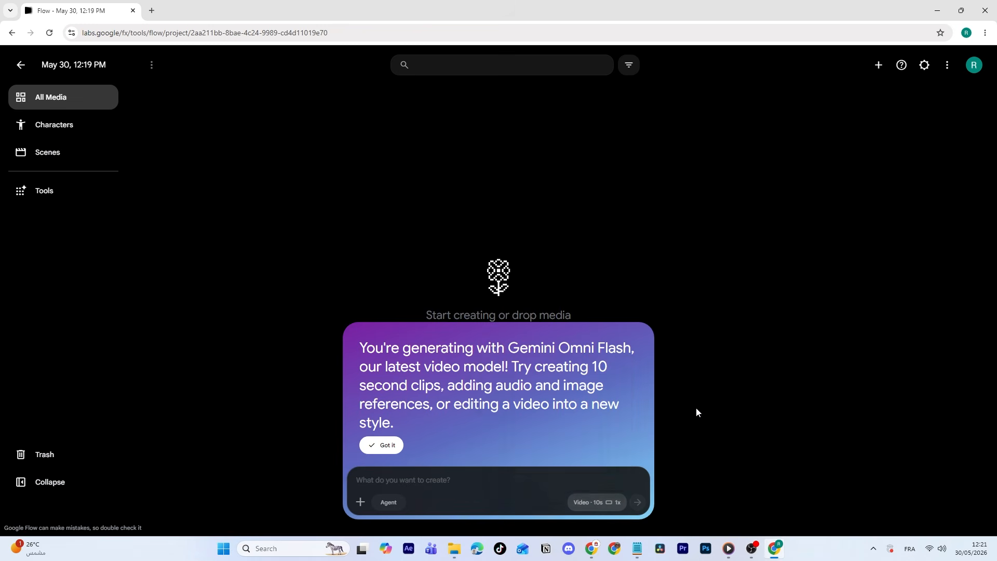
pyautogui.click(387, 445)
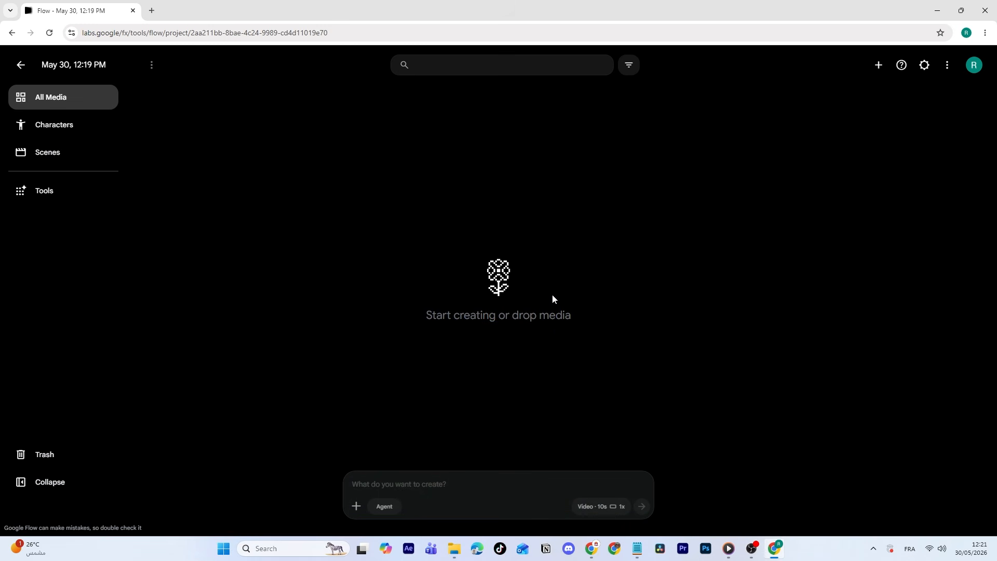
pyautogui.click(589, 498)
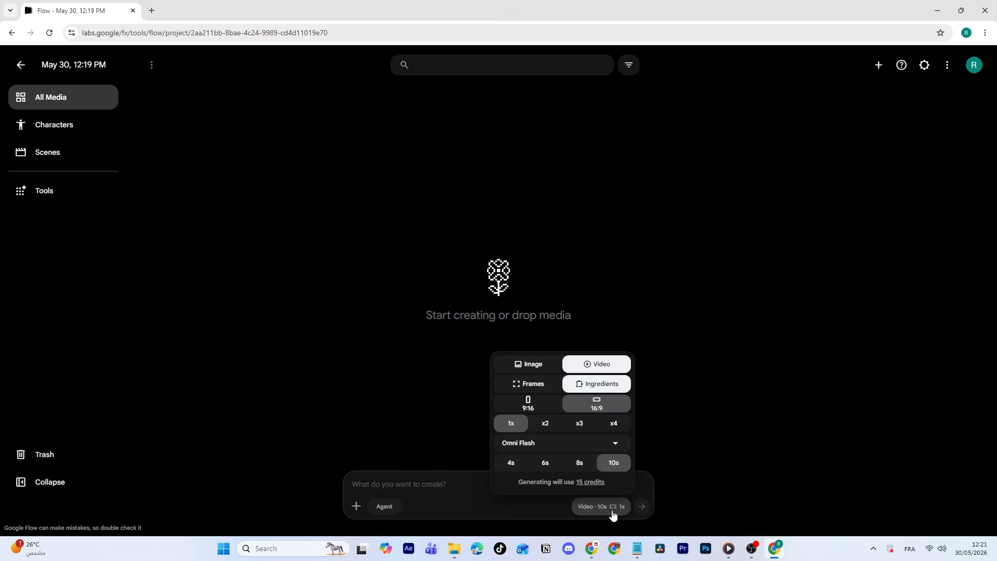
pyautogui.click(597, 506)
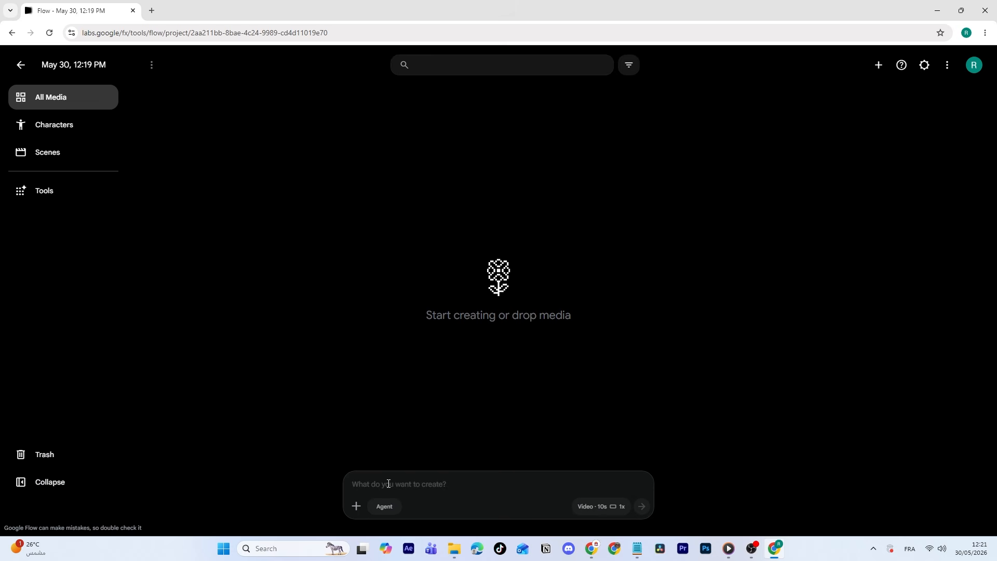
# Create a personal avatar from the asset library's Avatar category and finish its setup.
pyautogui.click(356, 505)
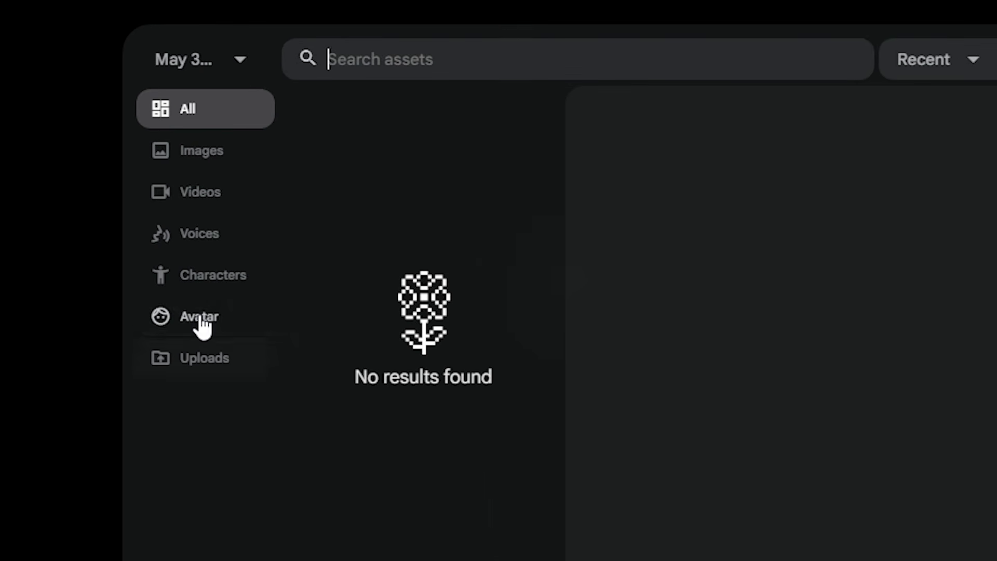
pyautogui.click(201, 318)
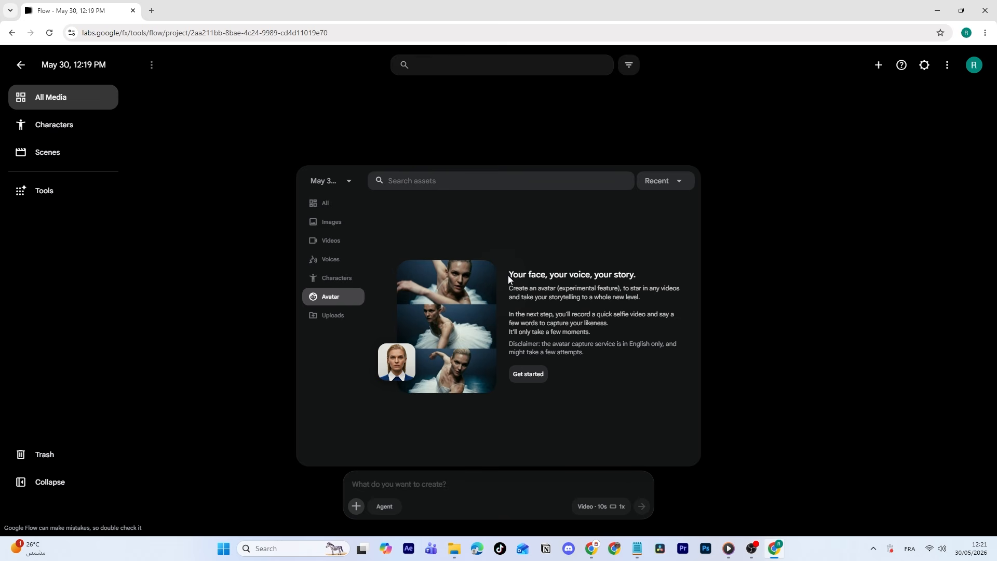
pyautogui.moveTo(514, 277); pyautogui.dragTo(630, 274)
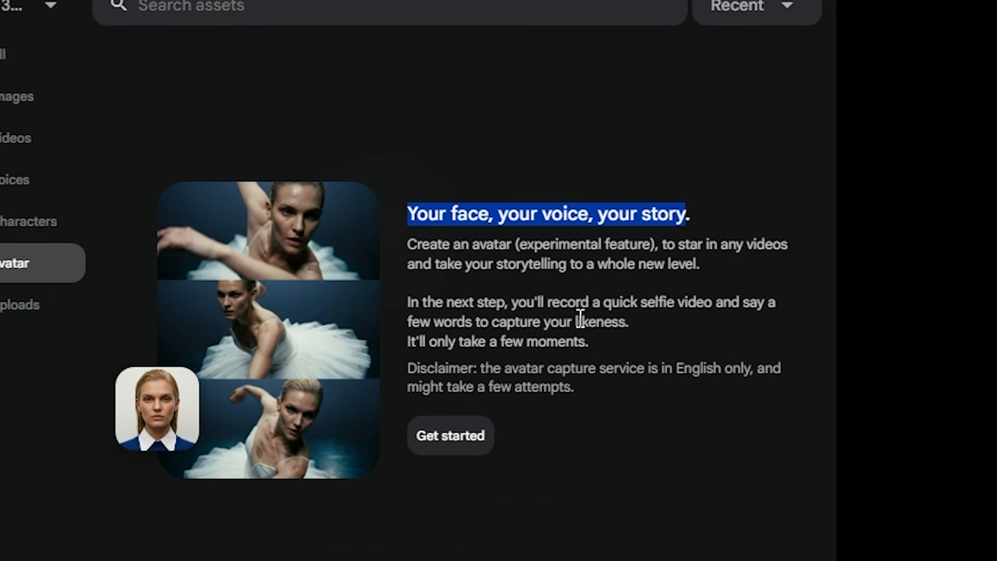
pyautogui.click(518, 302)
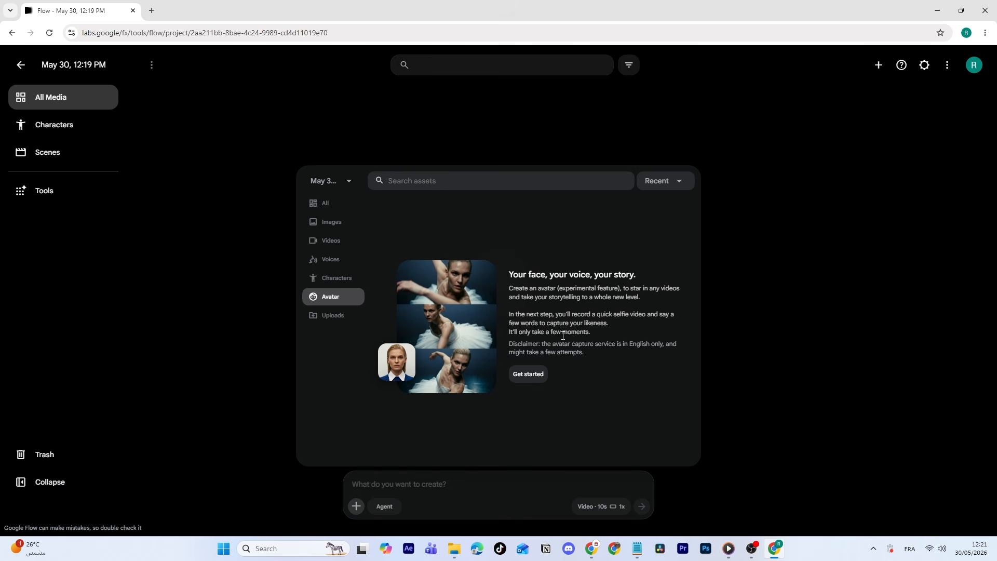
pyautogui.click(526, 375)
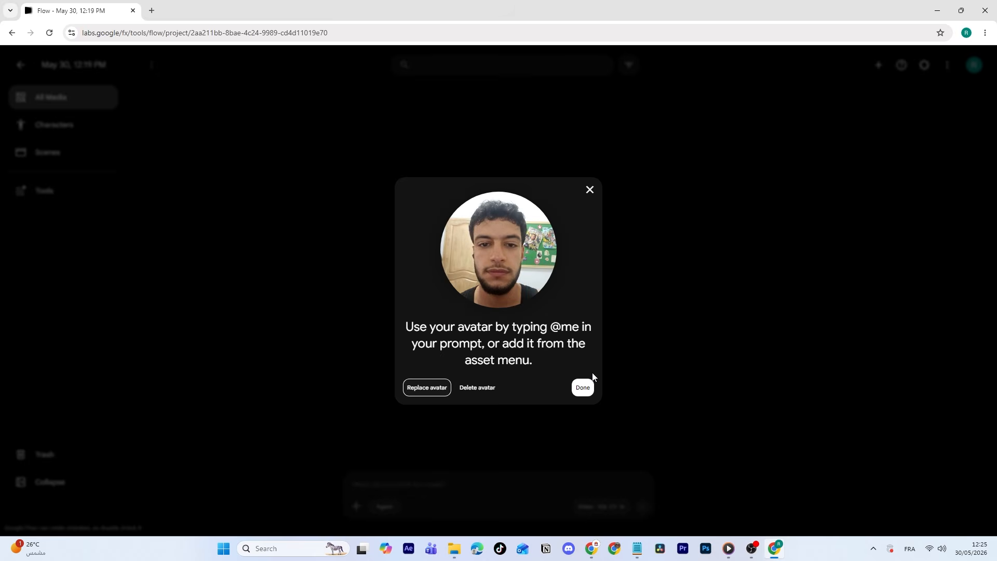
pyautogui.click(581, 388)
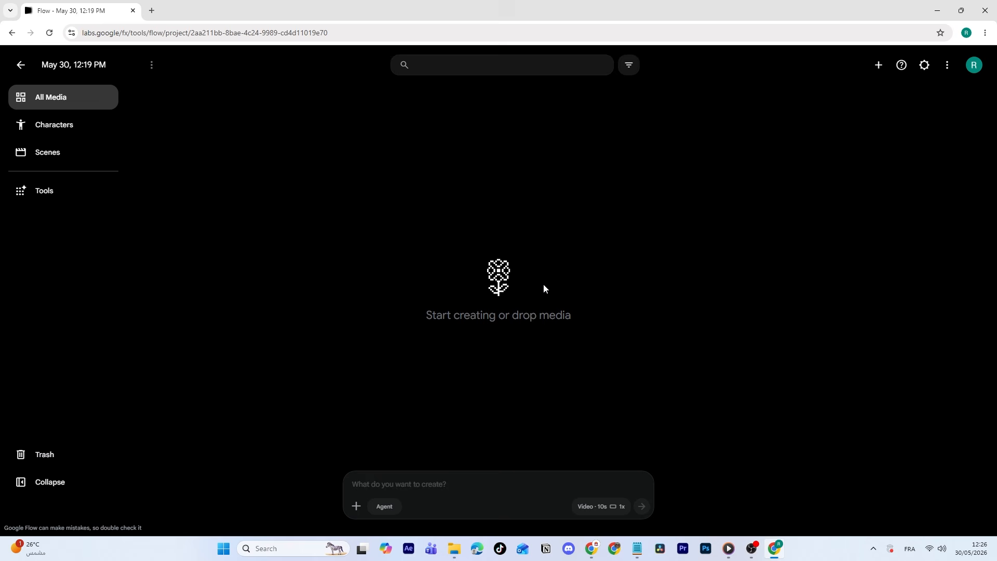
# Generate an avatar video: prince in luxurious light-blue outfit riding a white horse toward the forest castle, saying "Don't forget to support the video with a like".
pyautogui.click(357, 507)
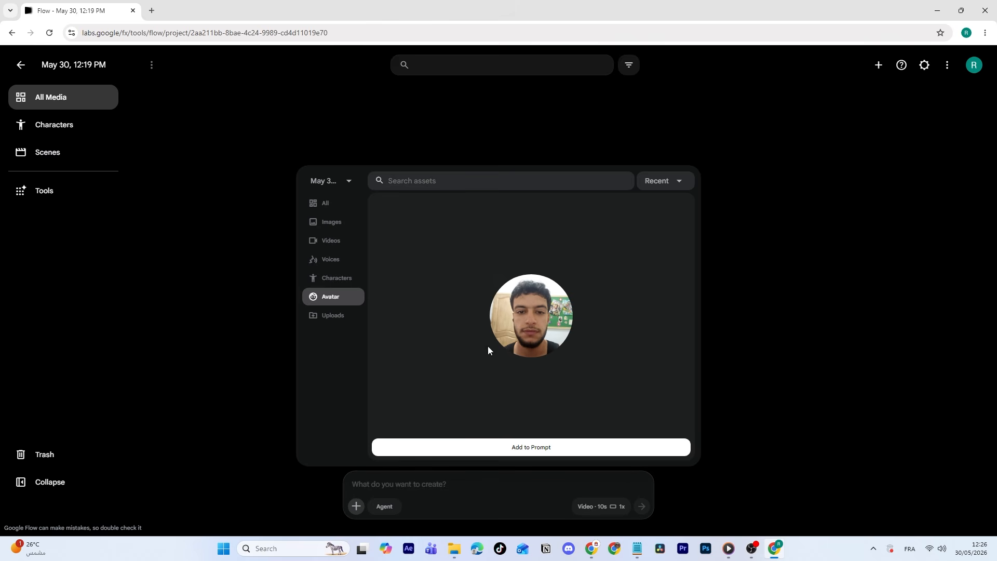
pyautogui.click(538, 447)
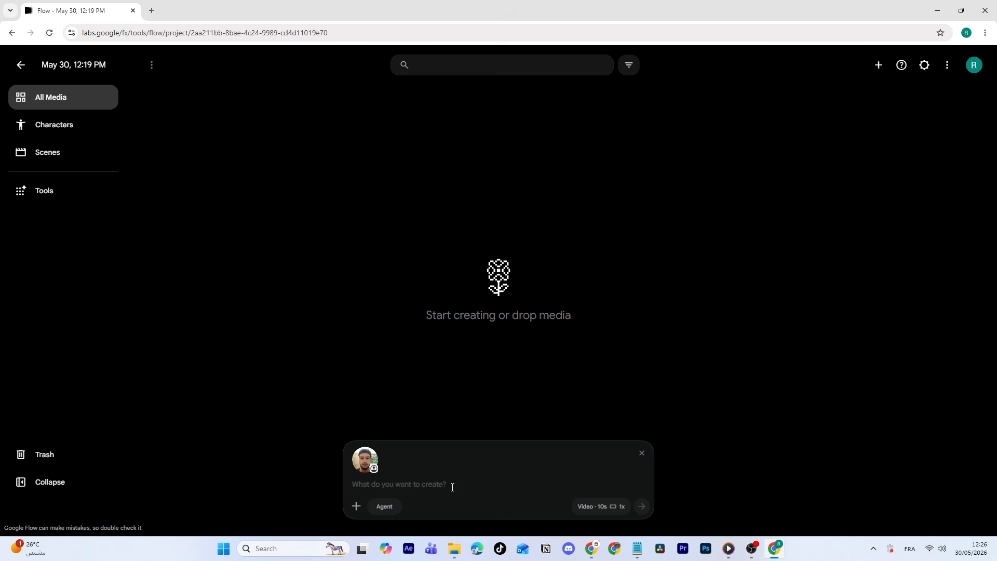
pyautogui.write("Make the man ride a white horse in the forest wearing a luxurious light-blue outfit that looks fit for a prince heading toward the castle and saying: Don't forget to support the video with a like")
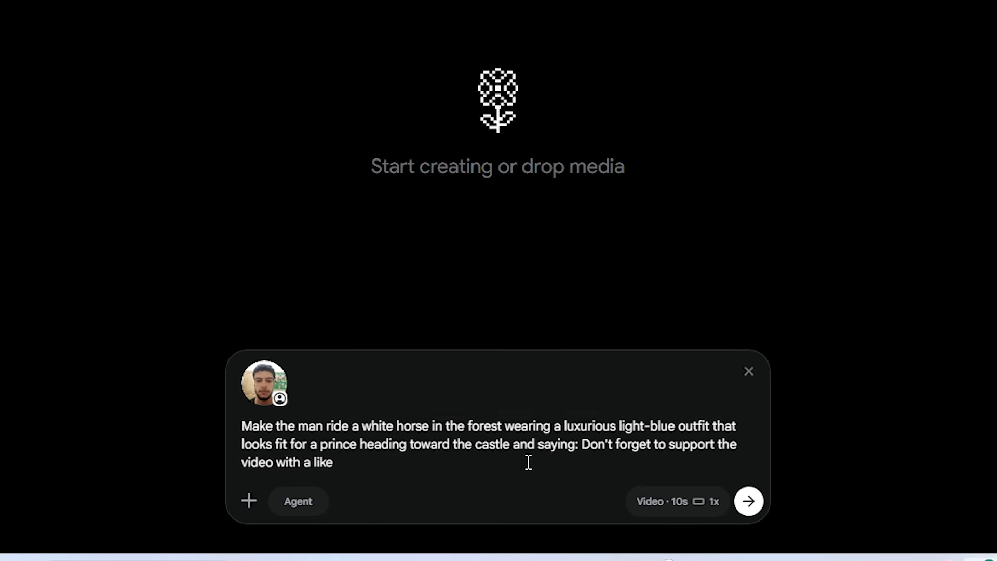
pyautogui.click(652, 501)
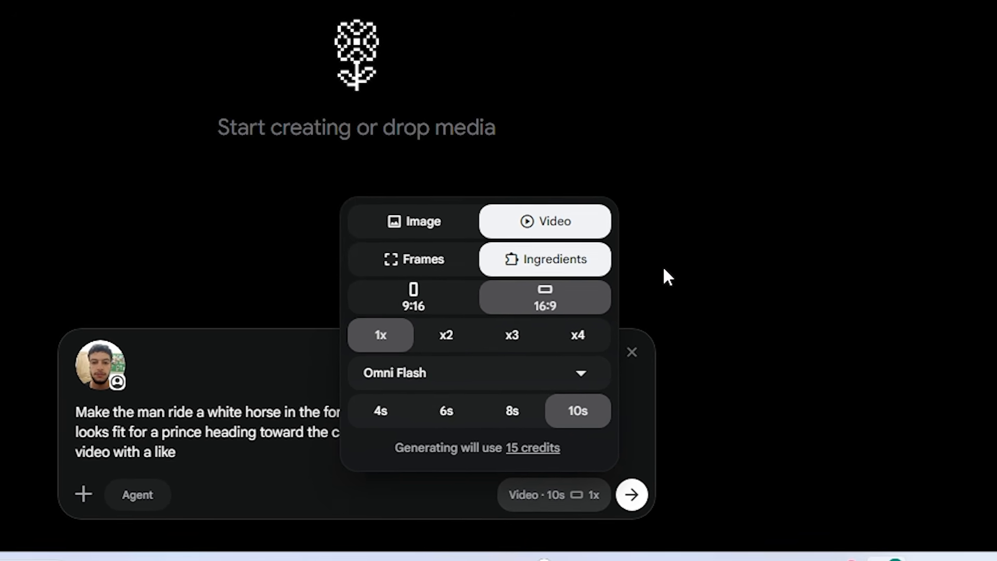
pyautogui.click(632, 496)
pyautogui.click(632, 495)
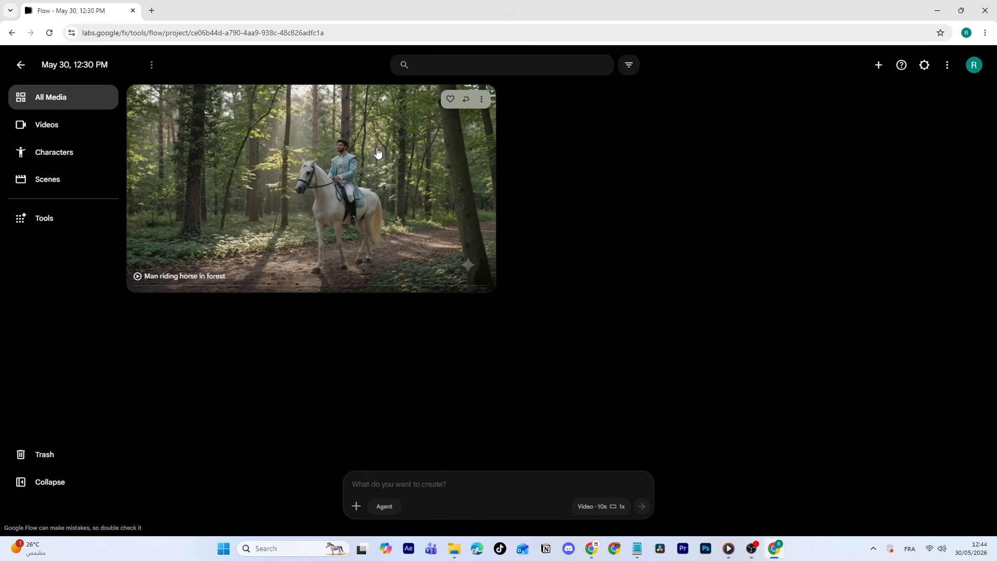
# Open and watch the generated forest horse-riding video, and return the playhead to the start.
pyautogui.click(276, 150)
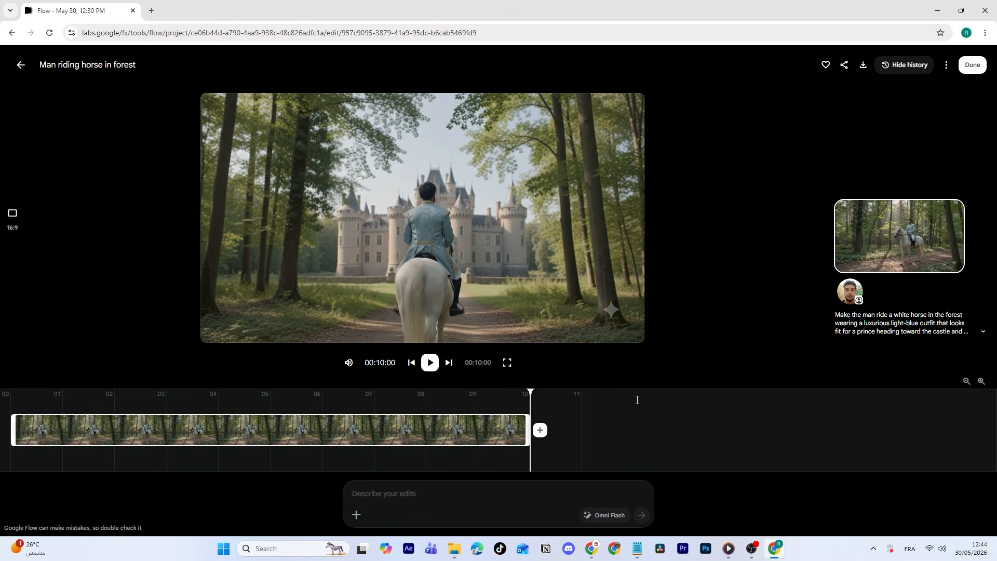
pyautogui.moveTo(527, 393); pyautogui.dragTo(10, 397)
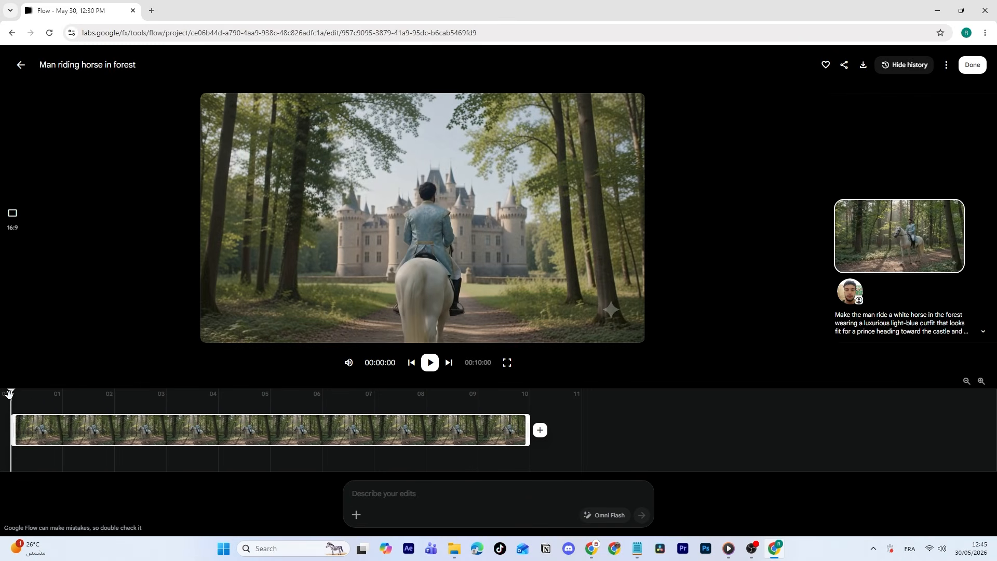
pyautogui.moveTo(10, 394)
pyautogui.mouseDown()
pyautogui.moveTo(24, 394)
pyautogui.moveTo(9, 395)
pyautogui.mouseUp()
# Edit the video with "change the horse's color to black and change the location from a forest to a desert" and play the result.
pyautogui.click(392, 504)
pyautogui.write("change the horse's color to black and change the location from a forest to a desert")
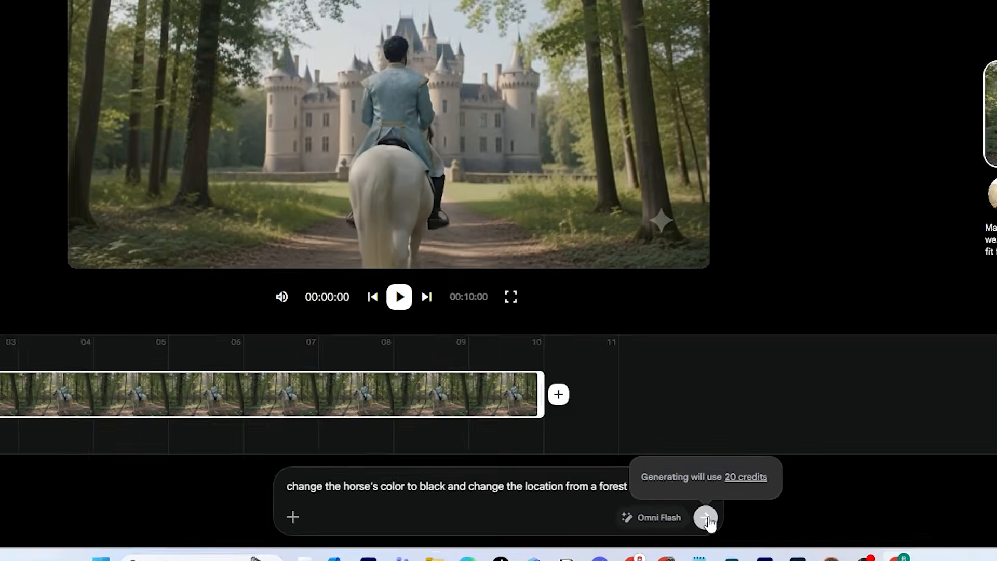
pyautogui.click(814, 523)
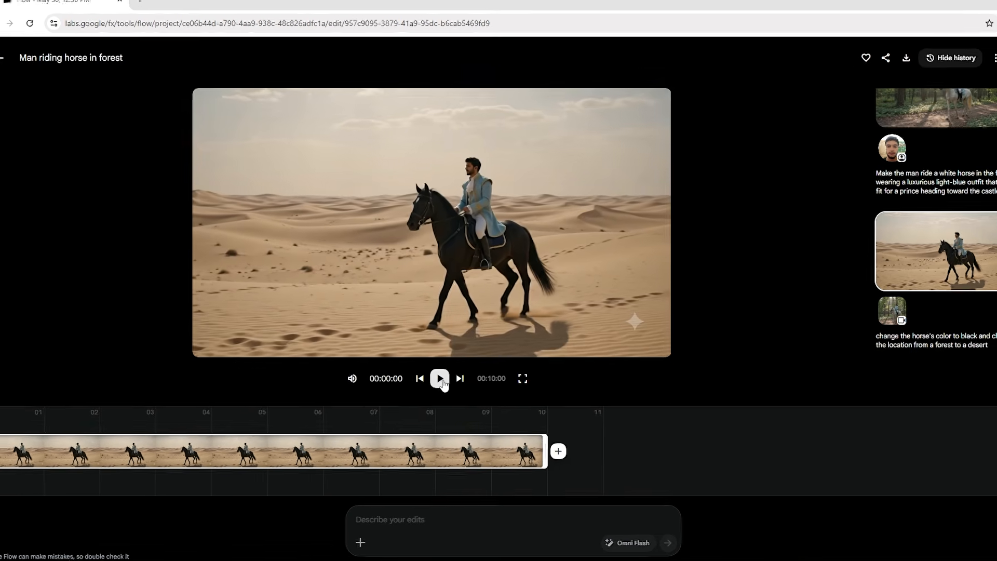
pyautogui.click(430, 362)
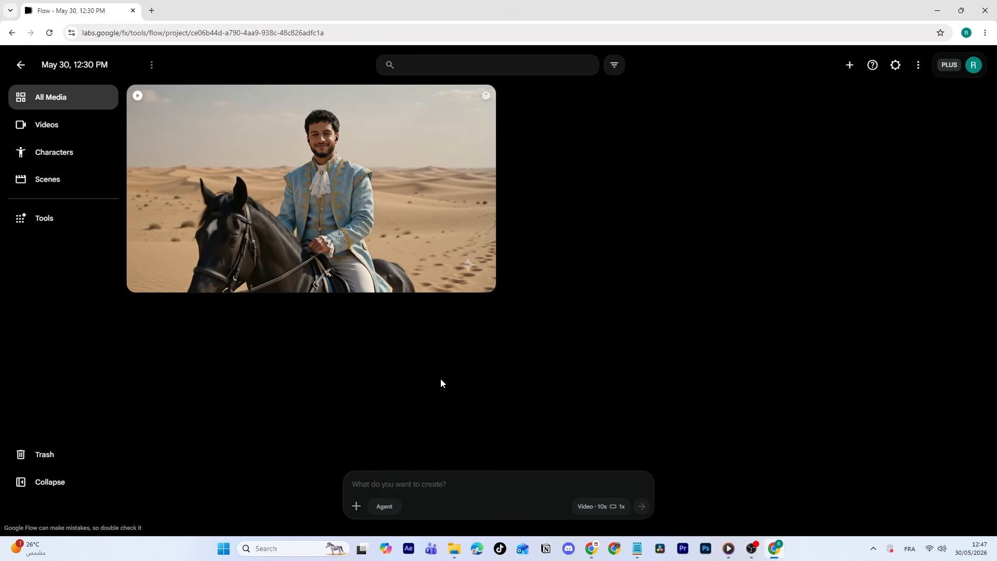
# Turn on Agent mode and attach the Cadbury Dairy Milk product image to the prompt.
pyautogui.click(384, 506)
pyautogui.click(385, 445)
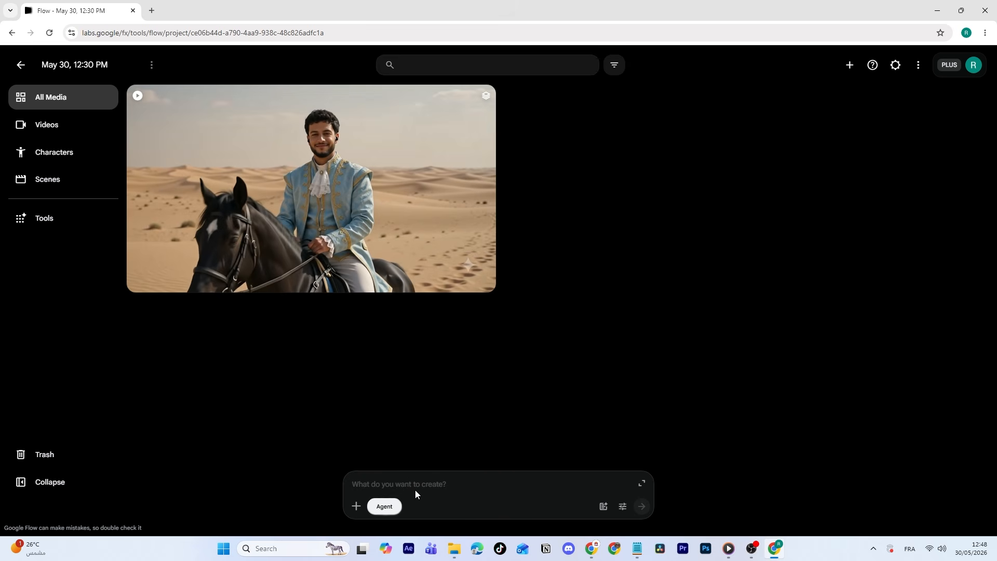
pyautogui.click(358, 506)
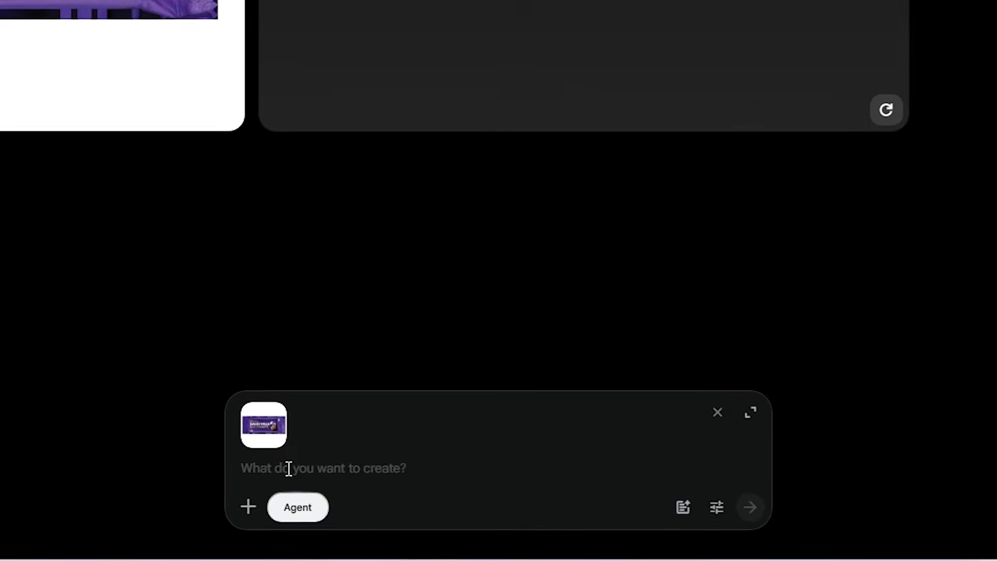
# Prompt the agent to "Change the background and place the product in three different locations so it looks like an ad" and approve the image generations.
pyautogui.write('Change the background and place the product in three different locations so it looks like an ad')
pyautogui.press('BackSpace')
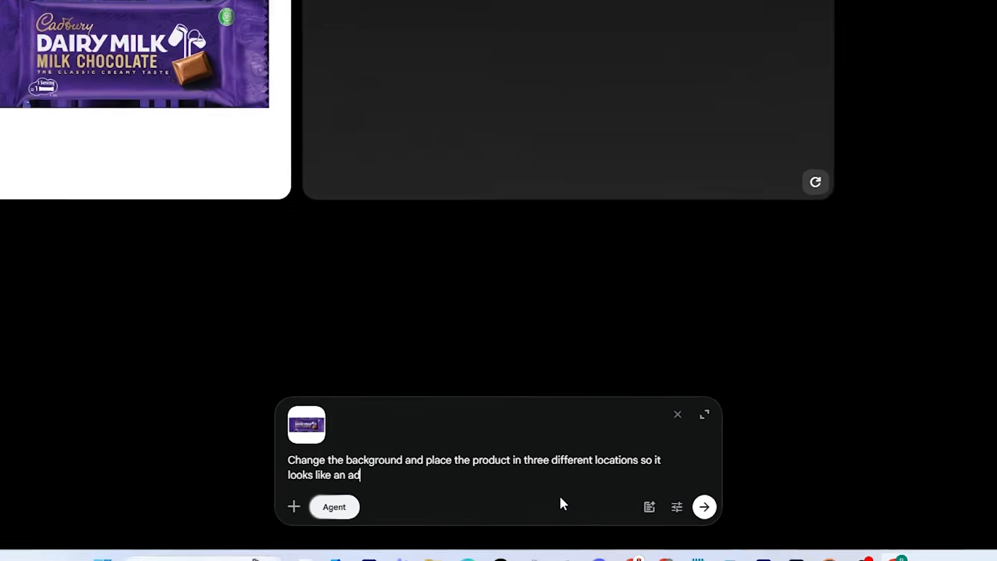
pyautogui.click(773, 507)
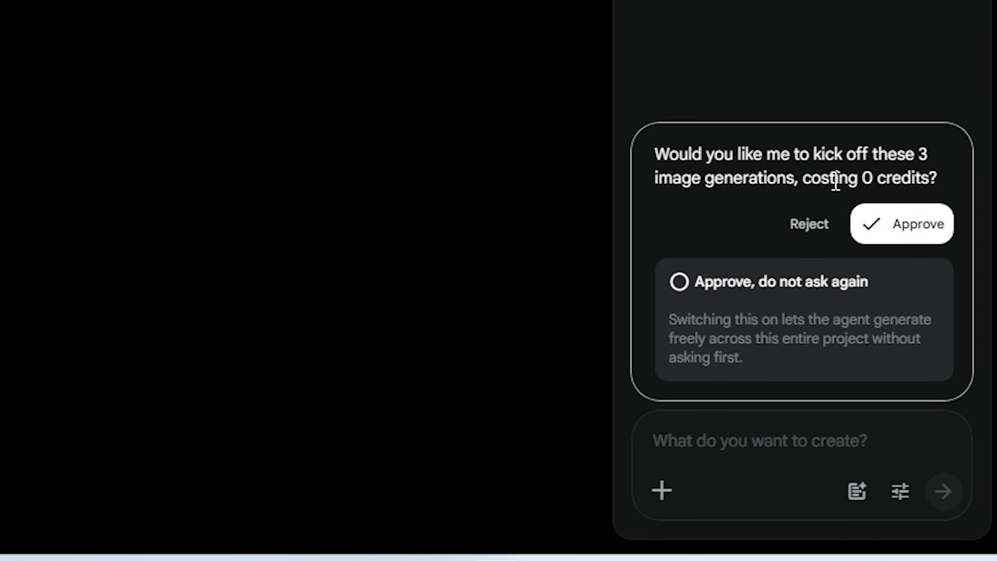
pyautogui.click(916, 228)
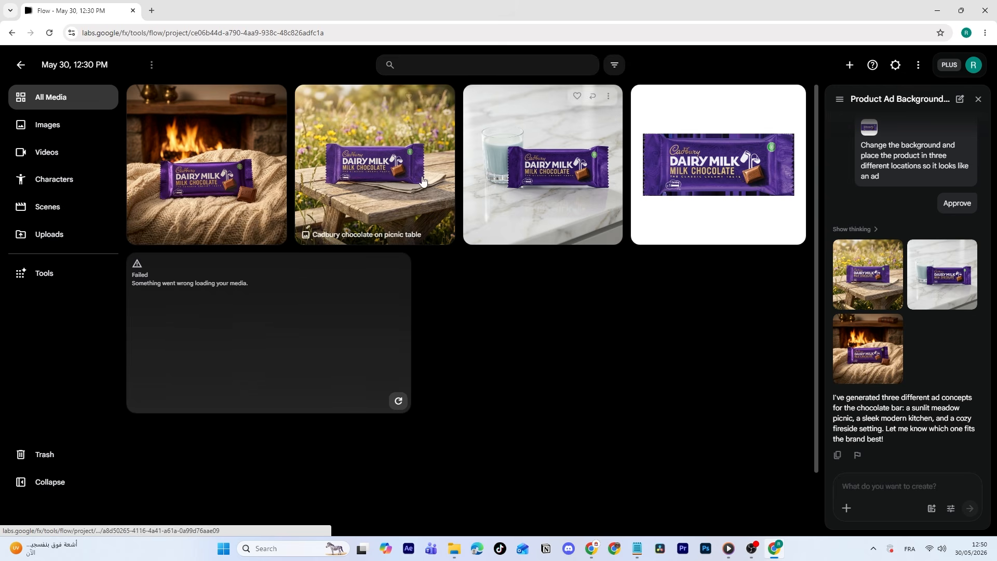
# Using the white-background chocolate image, have the agent create a 10-second ad shot in a professional studio with soft cinematic lighting, and approve the generation.
pyautogui.moveTo(709, 174); pyautogui.dragTo(885, 488)
pyautogui.click(868, 485)
pyautogui.write('Create an ad for this product shot in a professional studio with soft cinematic lighting and make the ad 10 seconds long')
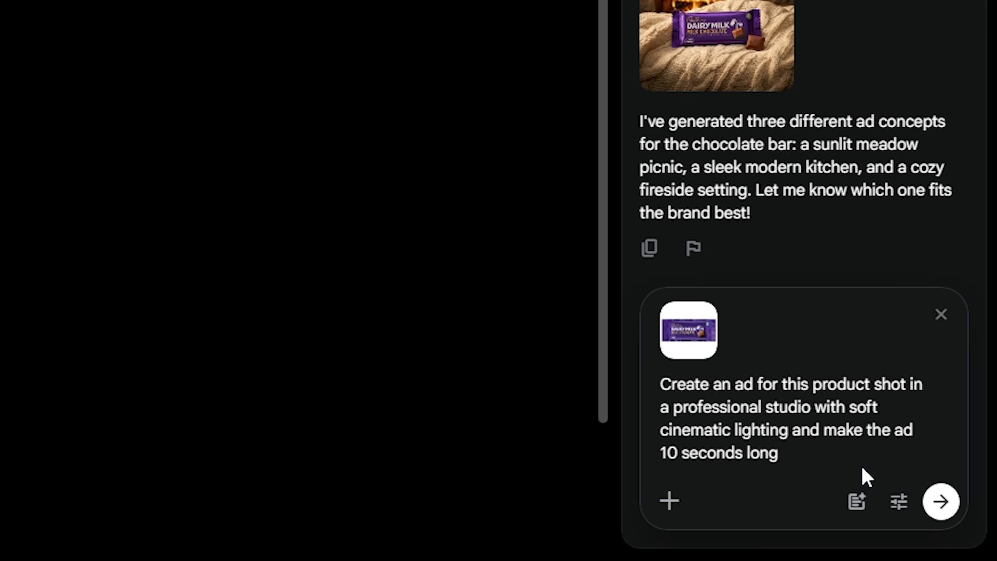
pyautogui.click(941, 501)
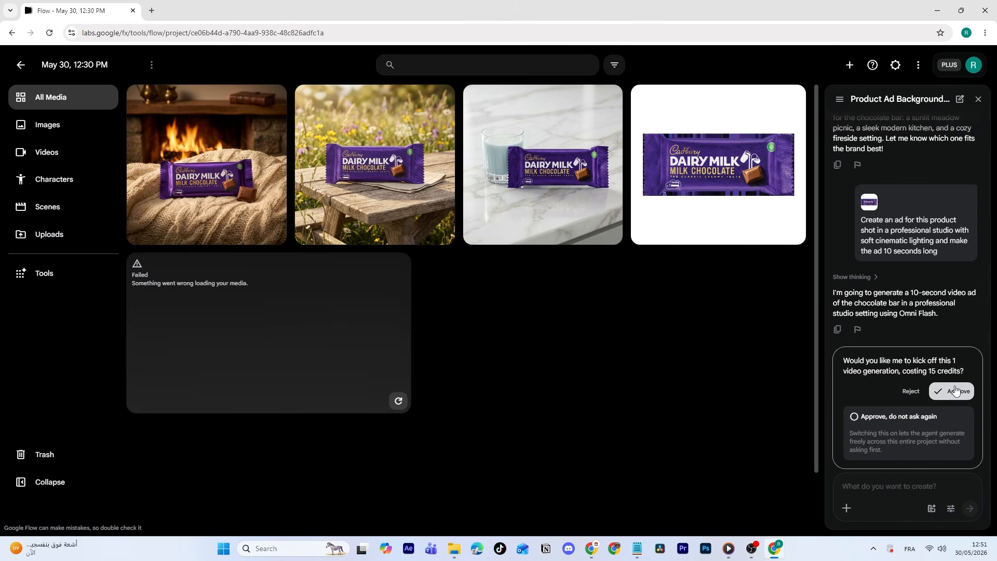
pyautogui.click(954, 390)
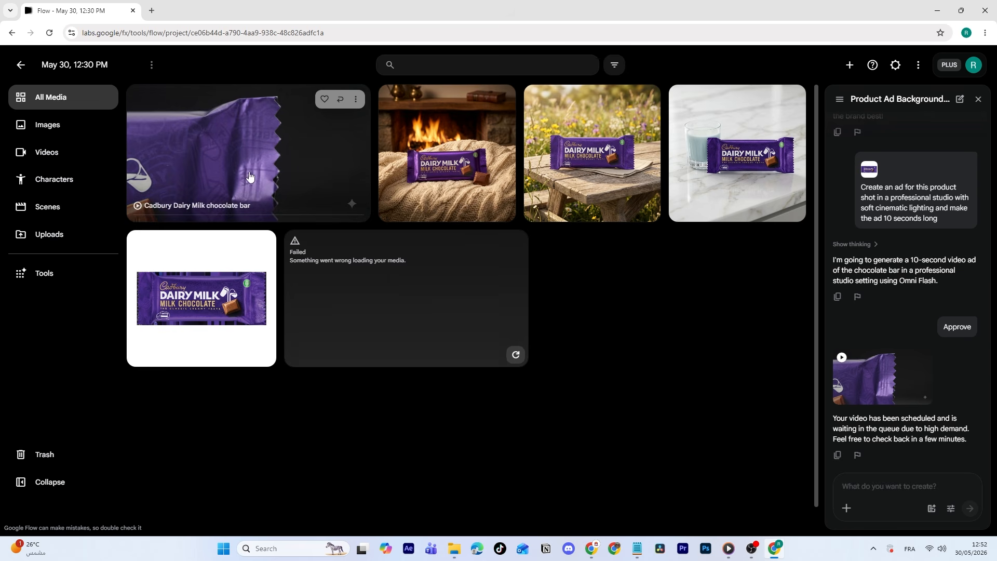
# Play the generated Cadbury Dairy Milk ad video, return to the project and close the agent chat.
pyautogui.click(251, 178)
pyautogui.click(429, 362)
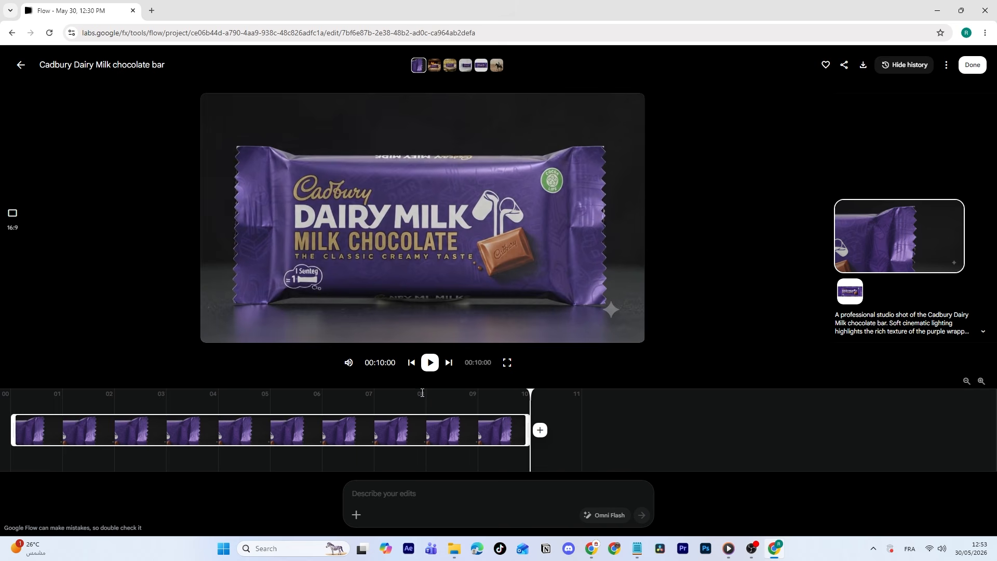
pyautogui.click(21, 64)
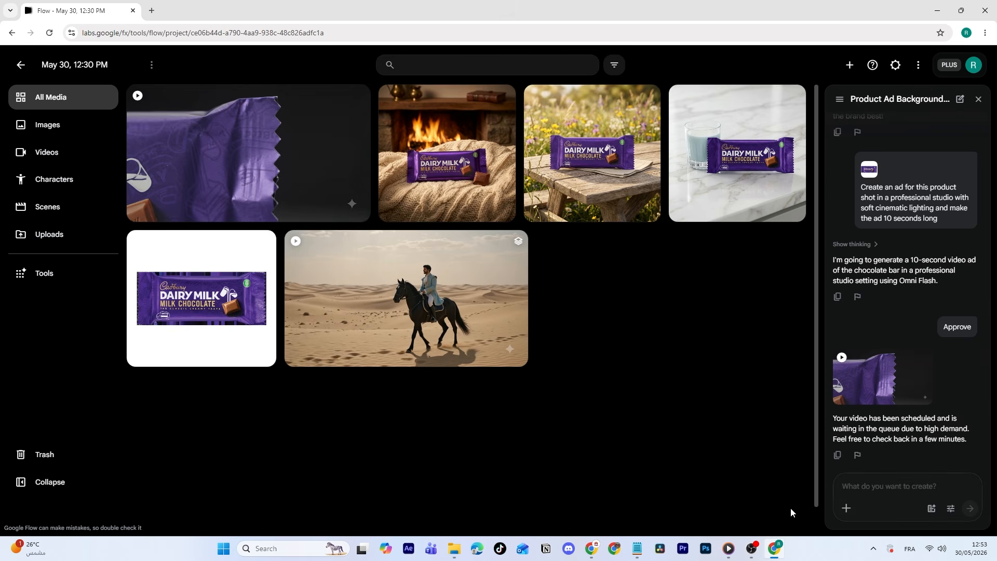
pyautogui.click(978, 99)
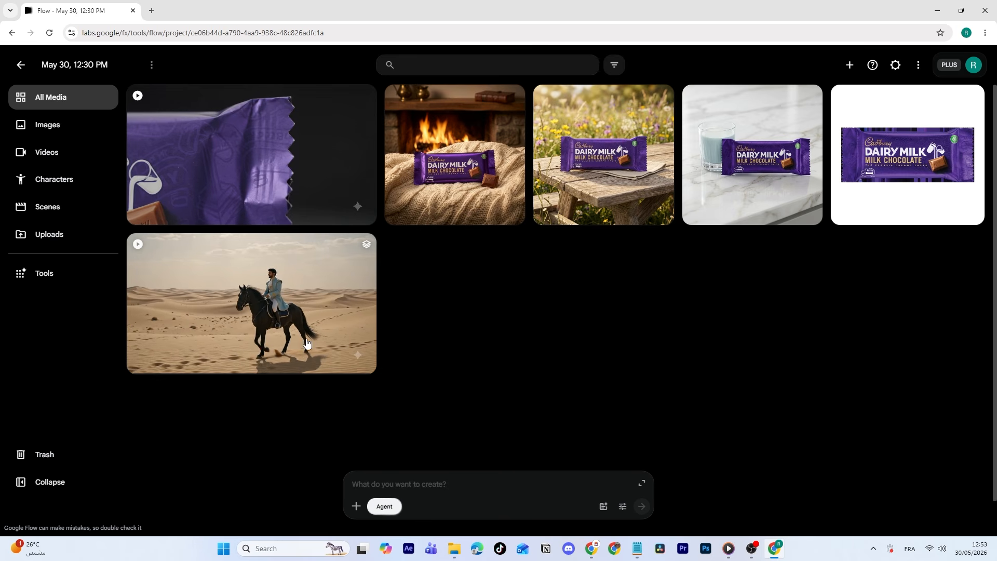
# Start a new character from an uploaded portrait photo of the smiling man in glasses.
pyautogui.click(57, 209)
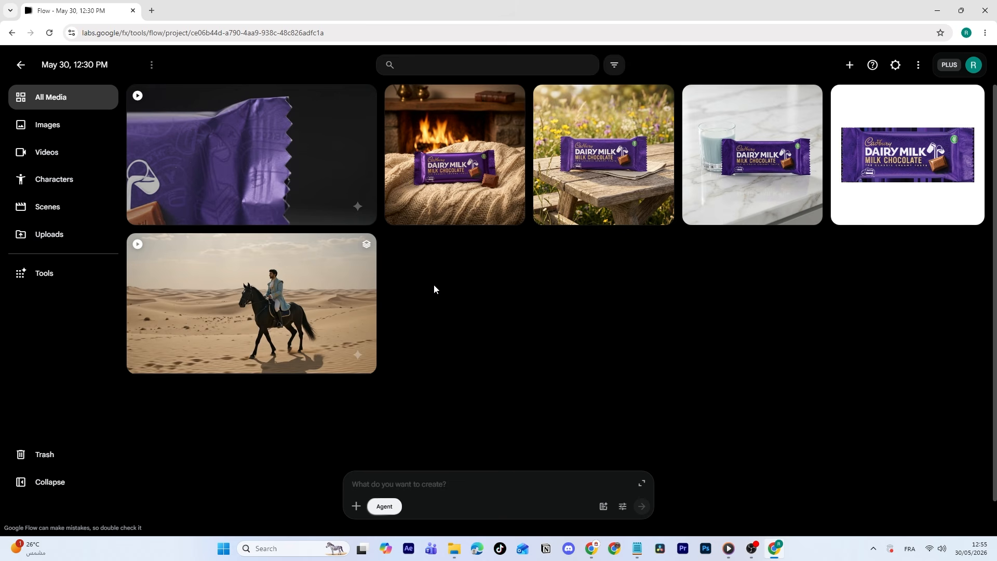
pyautogui.click(51, 179)
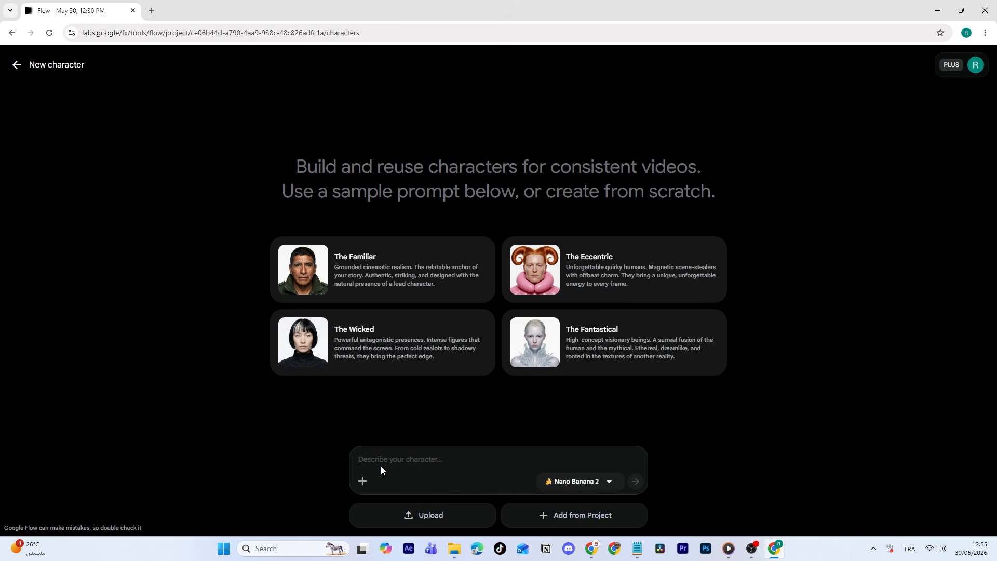
pyautogui.click(438, 515)
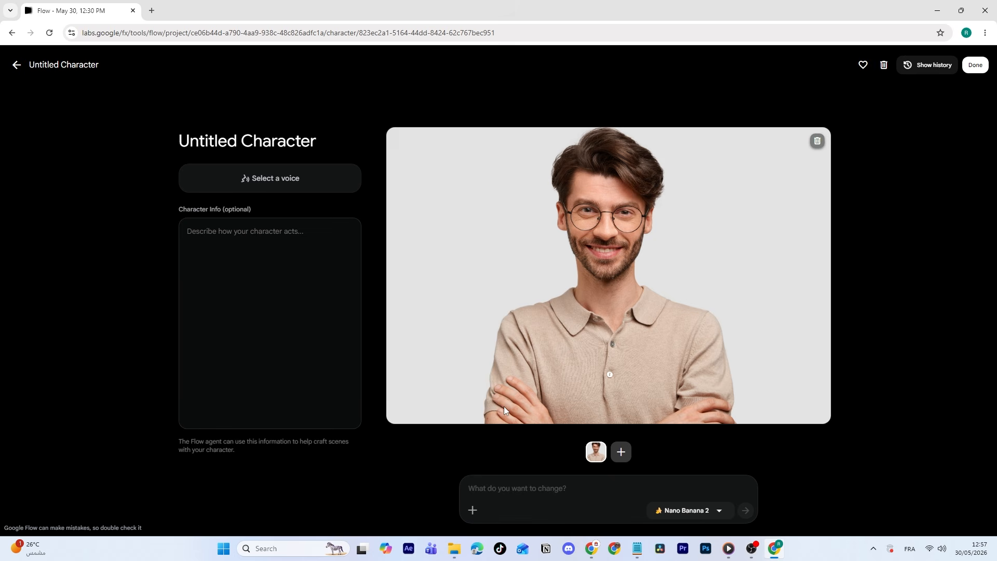
# Generate the character's full-body triptych with "athletic body and wearing luxurious old-money summer clothes" replacing the body and outfit placeholder.
pyautogui.click(621, 451)
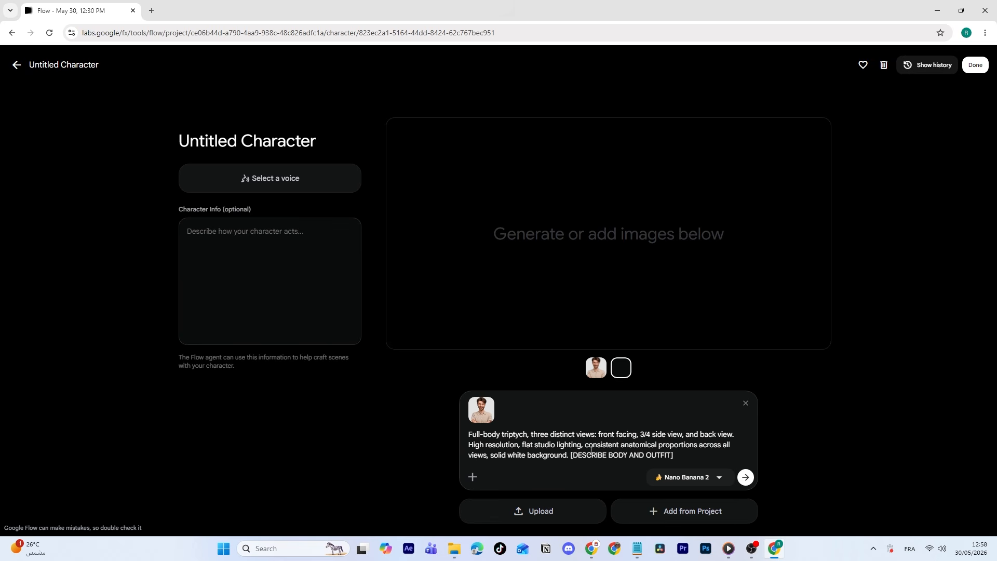
pyautogui.moveTo(574, 455); pyautogui.dragTo(665, 455)
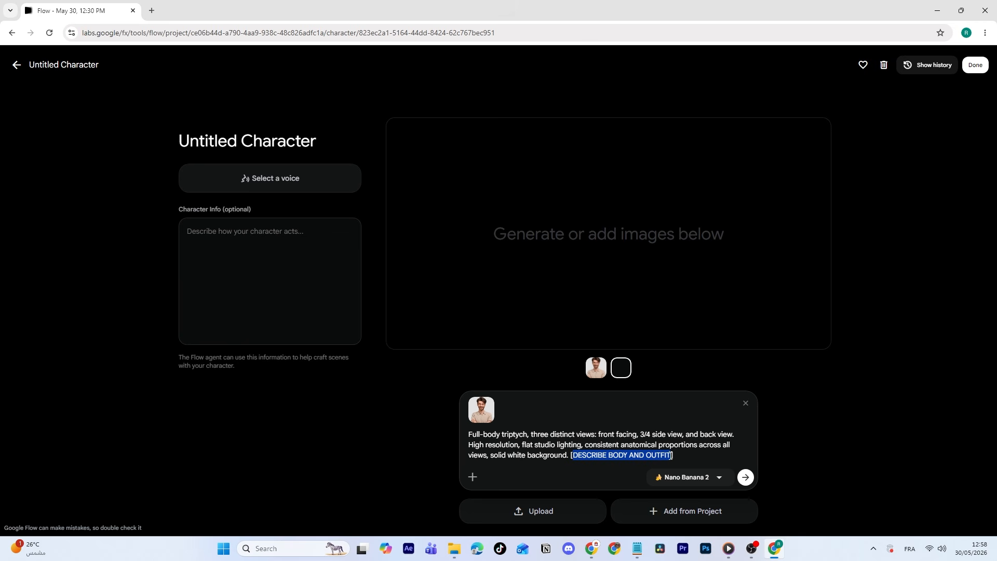
pyautogui.press('BackSpace')
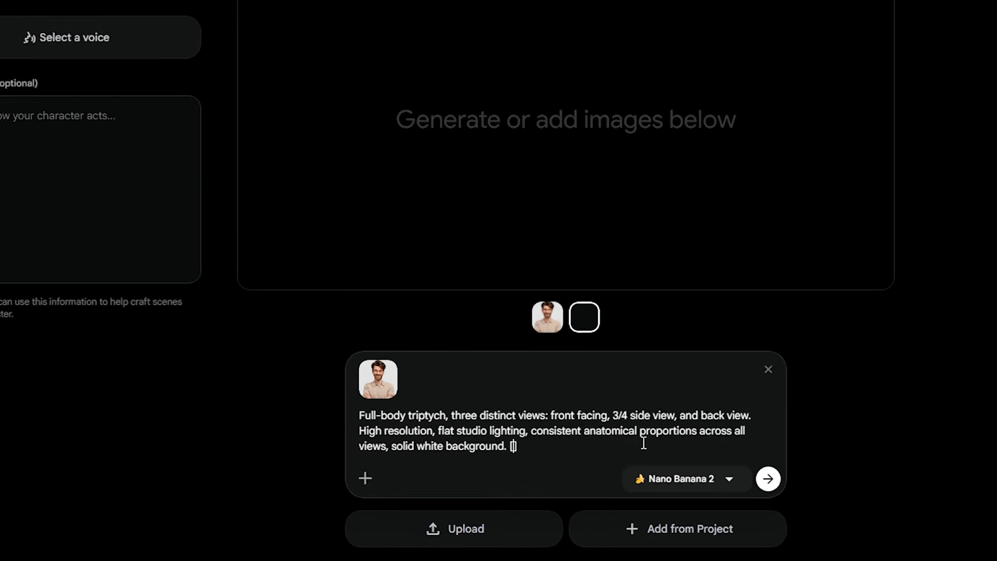
pyautogui.write('athletic body and wearing luxurious old-money summer clothes')
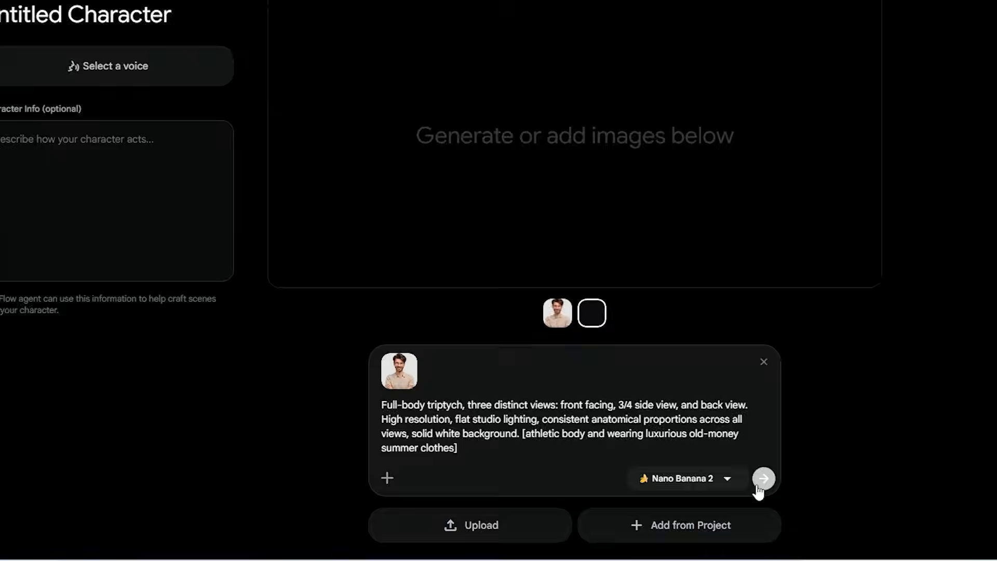
pyautogui.click(759, 482)
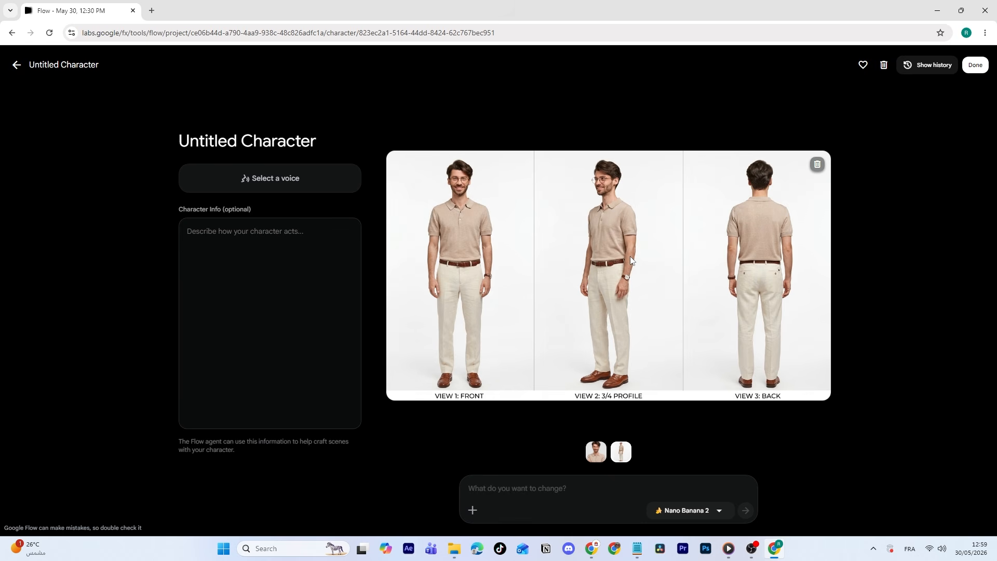
# Browse the preset voices for the character and preview the Achird voice.
pyautogui.click(282, 179)
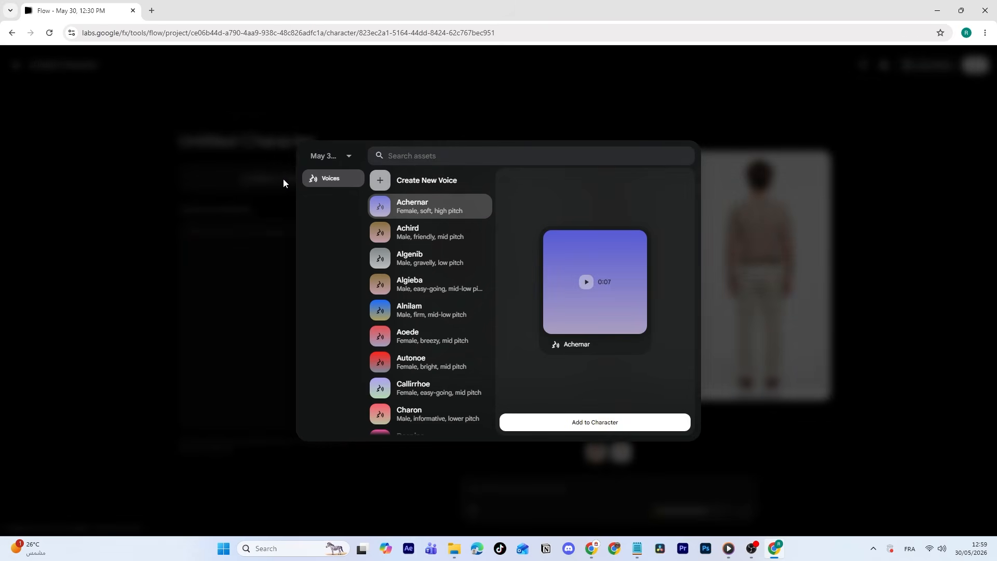
pyautogui.scroll(-4, 429, 332)
pyautogui.scroll(5, 430, 340)
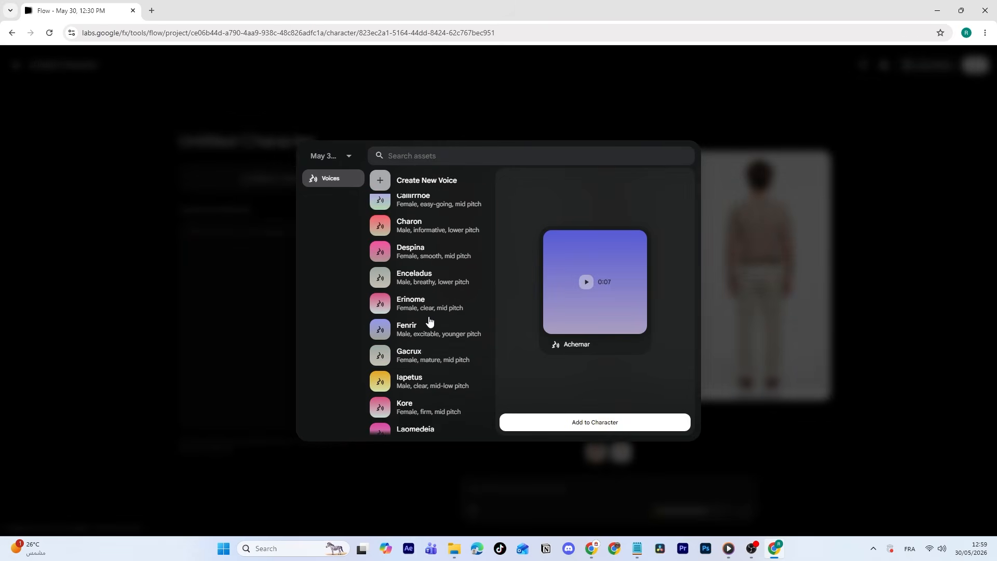
pyautogui.click(403, 235)
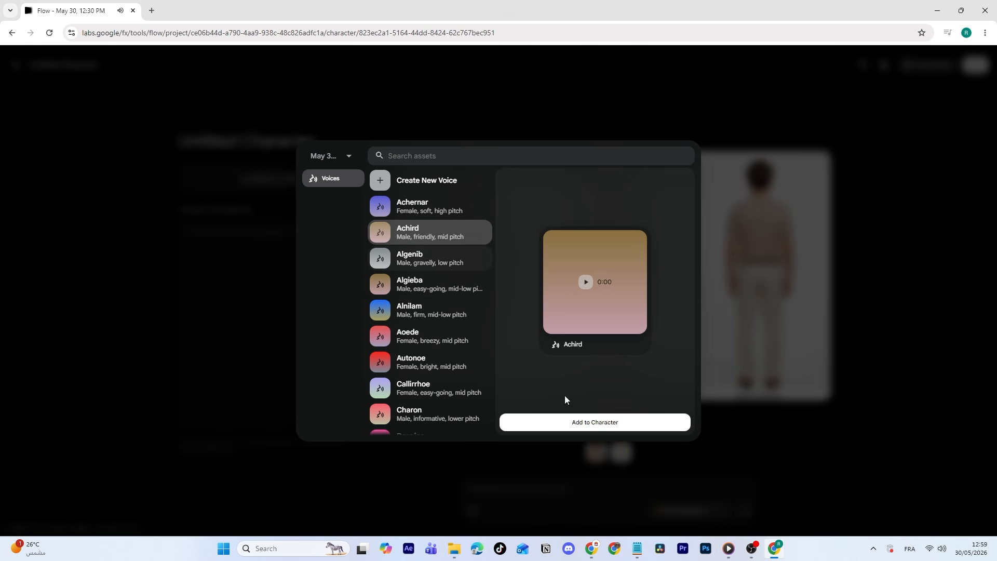
pyautogui.click(580, 423)
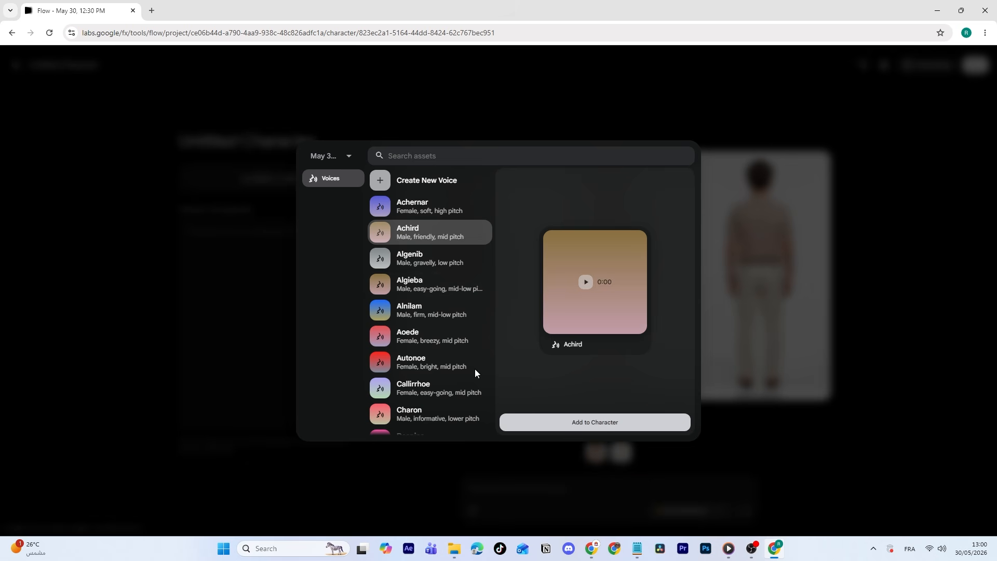
# Create a voice named "adam" with the performance "the voice should sound like a calm man in his twenties and feel natural not synthetic".
pyautogui.click(419, 181)
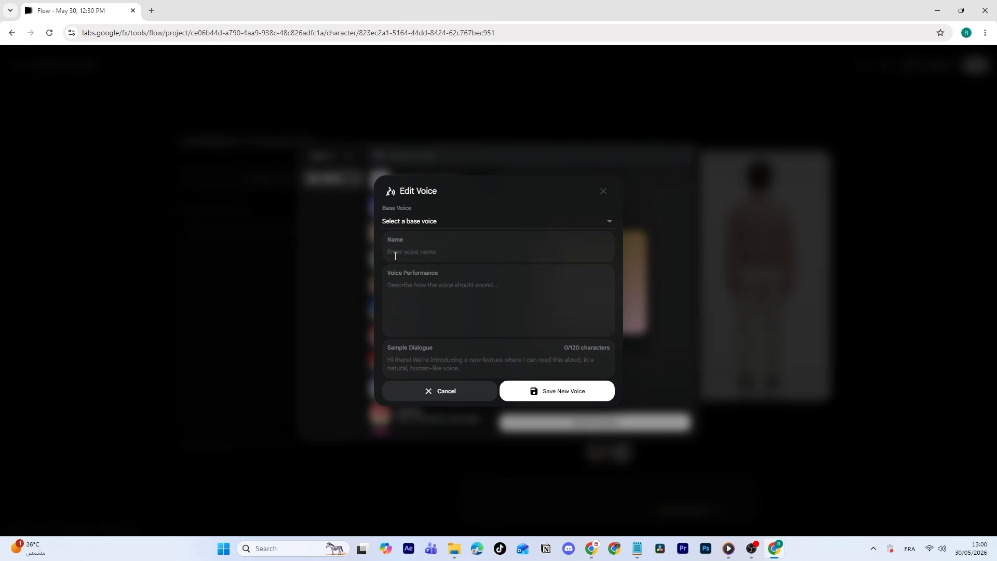
pyautogui.click(413, 251)
pyautogui.write('adam')
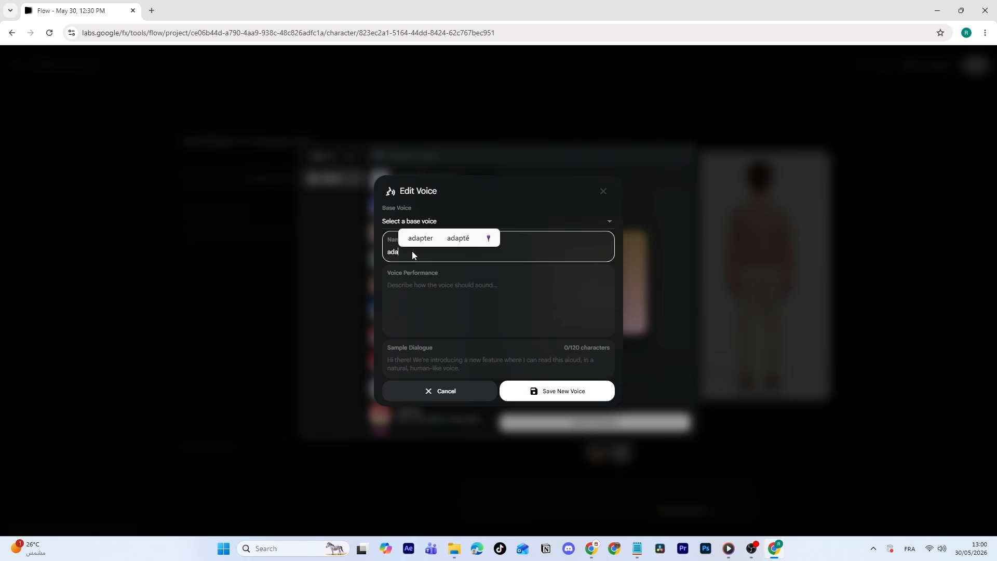
pyautogui.click(405, 285)
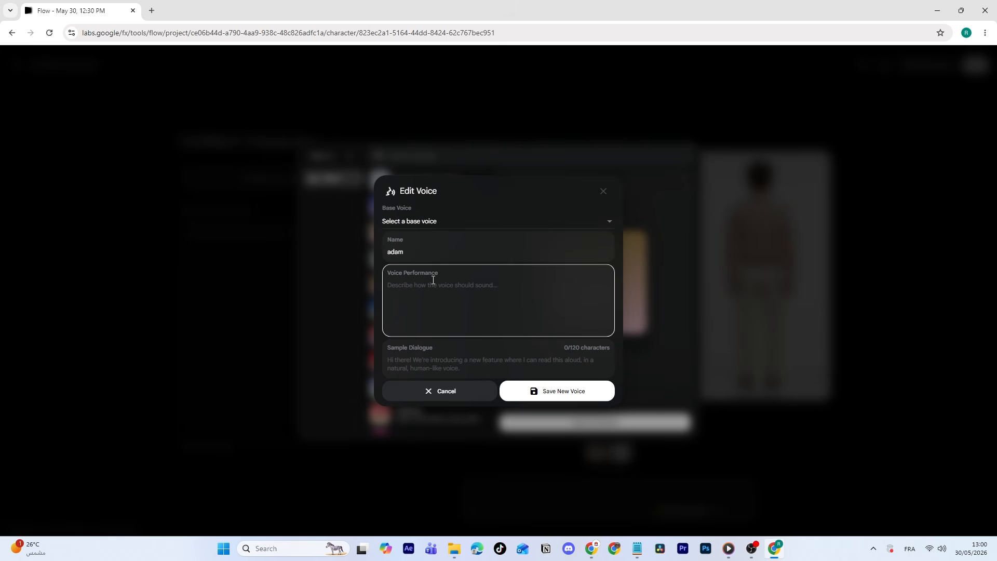
pyautogui.write('the voice should sound like a calm man in his twenties and feel natural not synthetic')
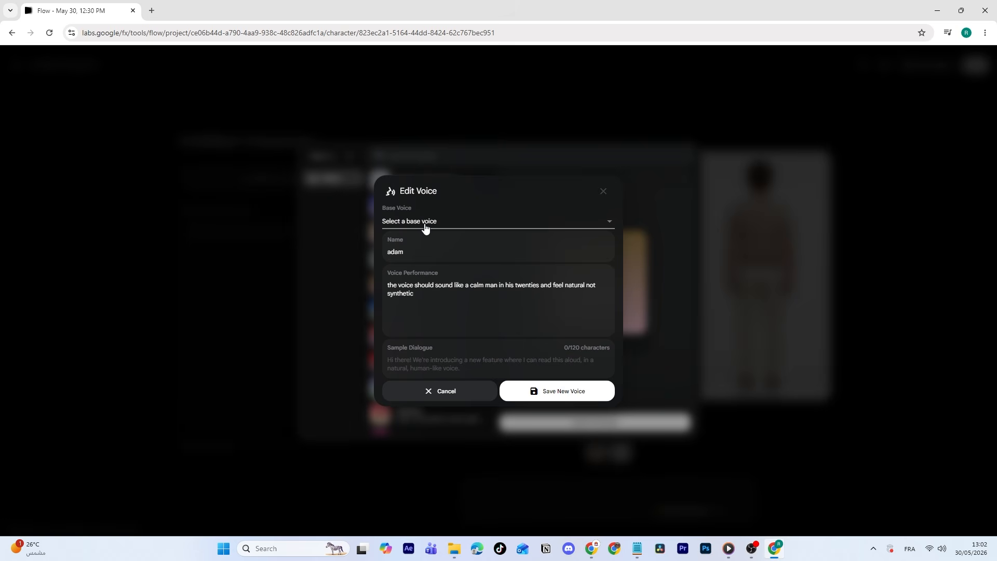
# Preview the Achird and Algenib base voices and choose Algenib as the new voice's base.
pyautogui.click(439, 225)
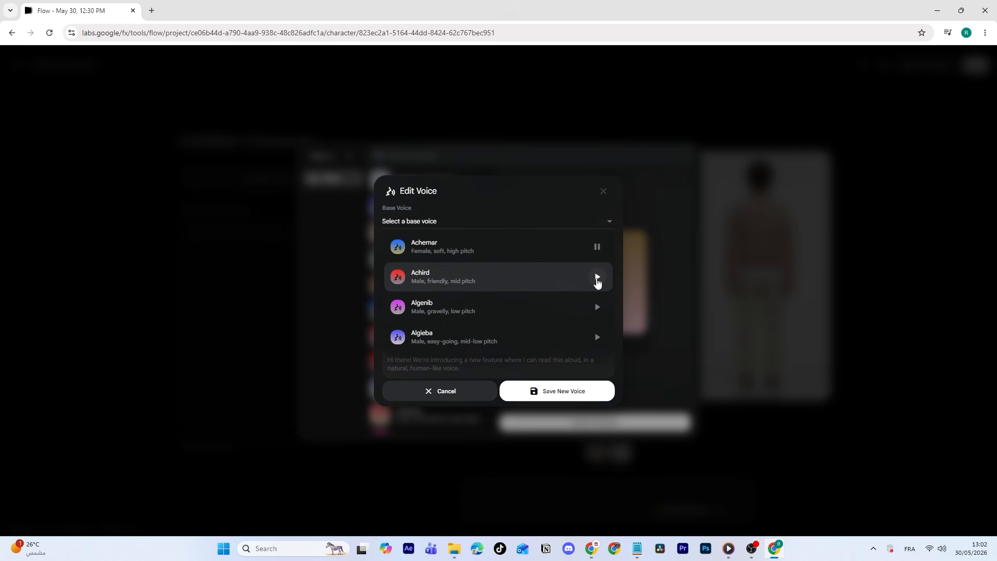
pyautogui.click(597, 277)
pyautogui.click(598, 307)
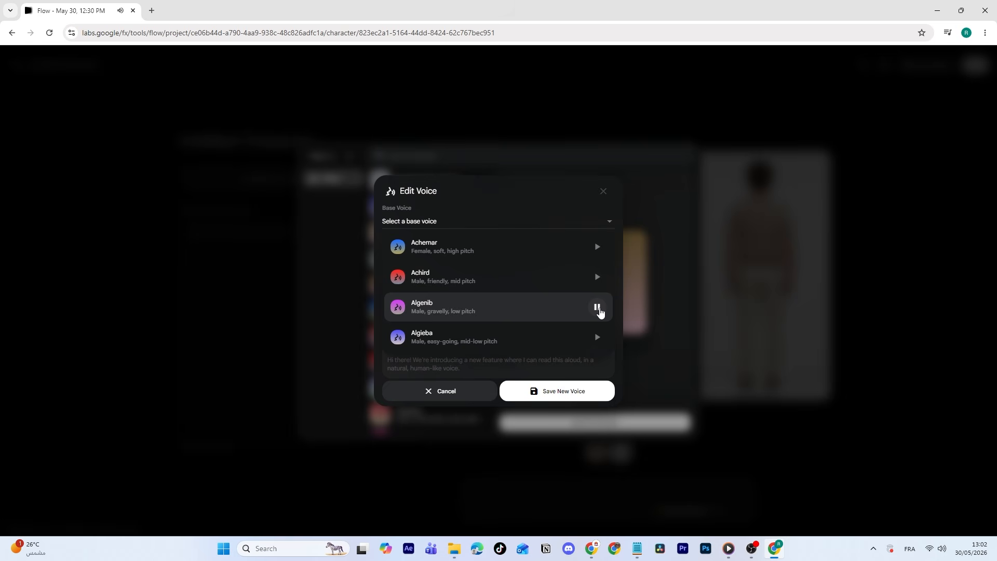
pyautogui.click(457, 310)
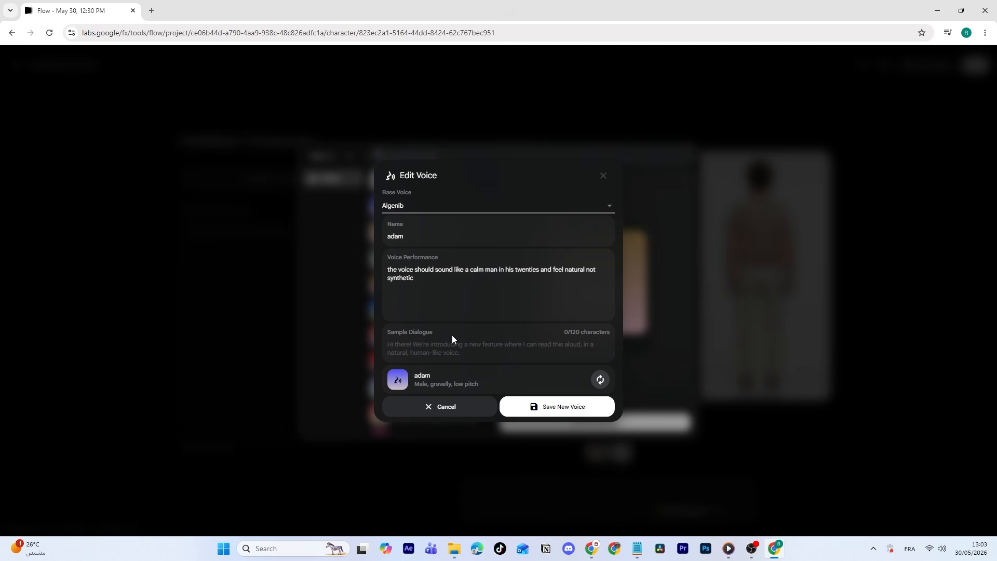
# Generate and play a voice sample with the dialogue "Welcome to the apponomix channel" and save the new voice.
pyautogui.click(407, 340)
pyautogui.write('Welcome to the apponomix channel')
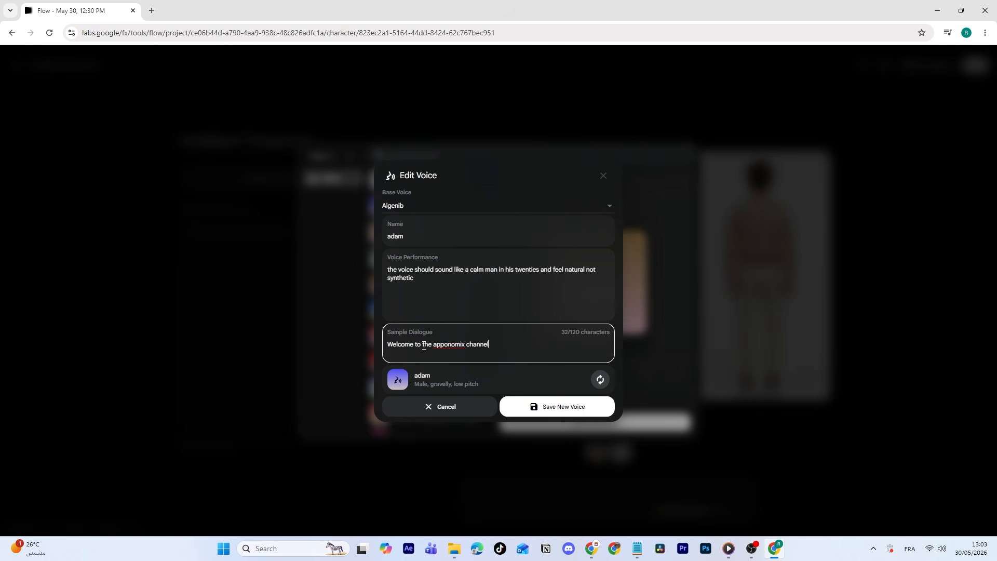
pyautogui.click(600, 380)
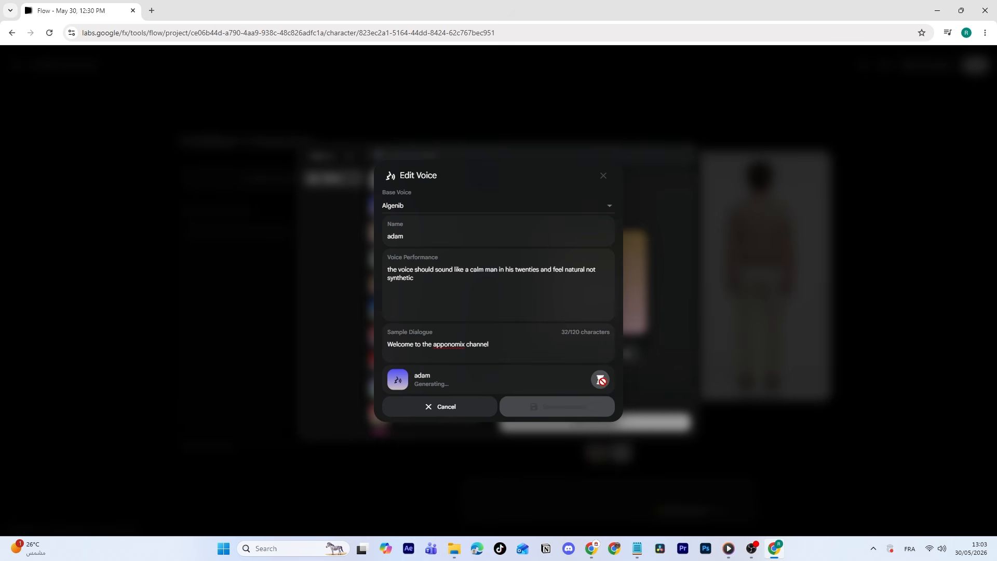
pyautogui.click(580, 380)
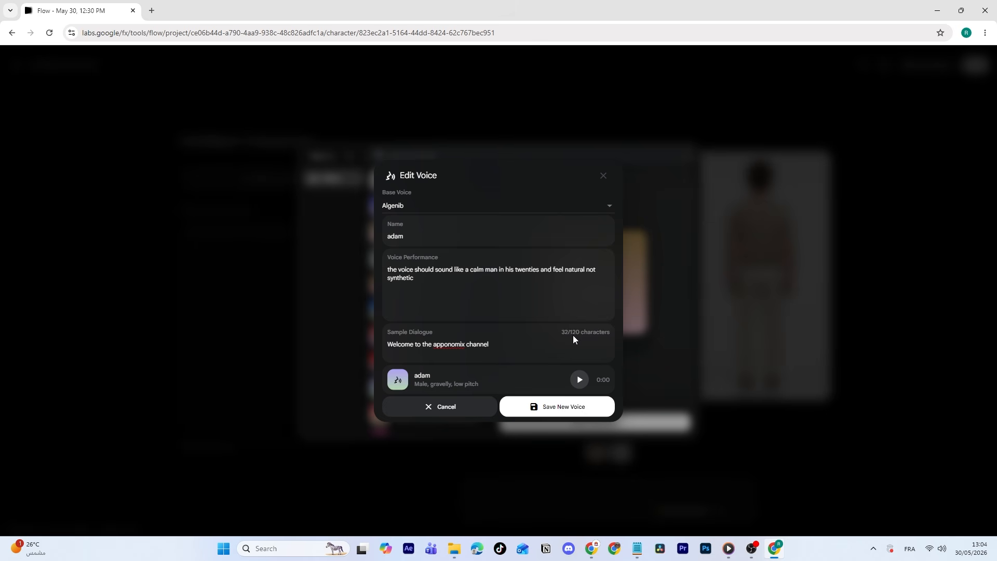
pyautogui.click(553, 408)
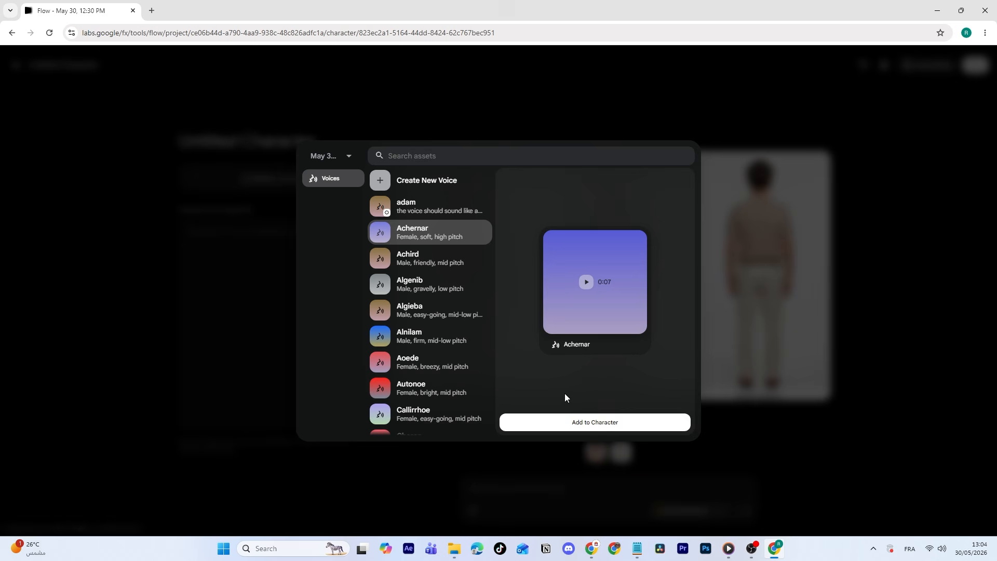
# Add the custom adam voice to the character, rename the character "Adam" and finish editing it.
pyautogui.click(416, 206)
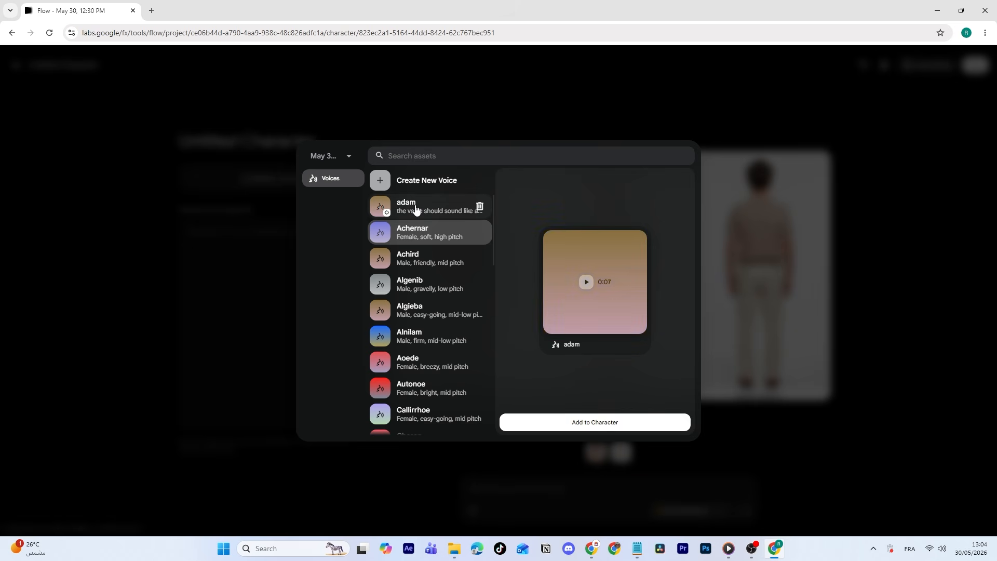
pyautogui.click(595, 423)
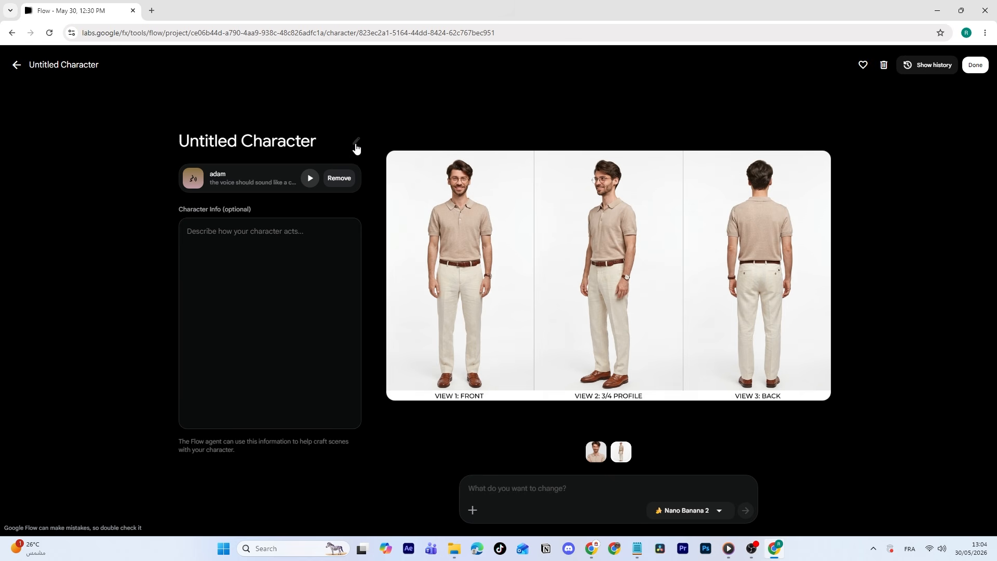
pyautogui.moveTo(315, 141); pyautogui.dragTo(194, 144)
pyautogui.write('Adam')
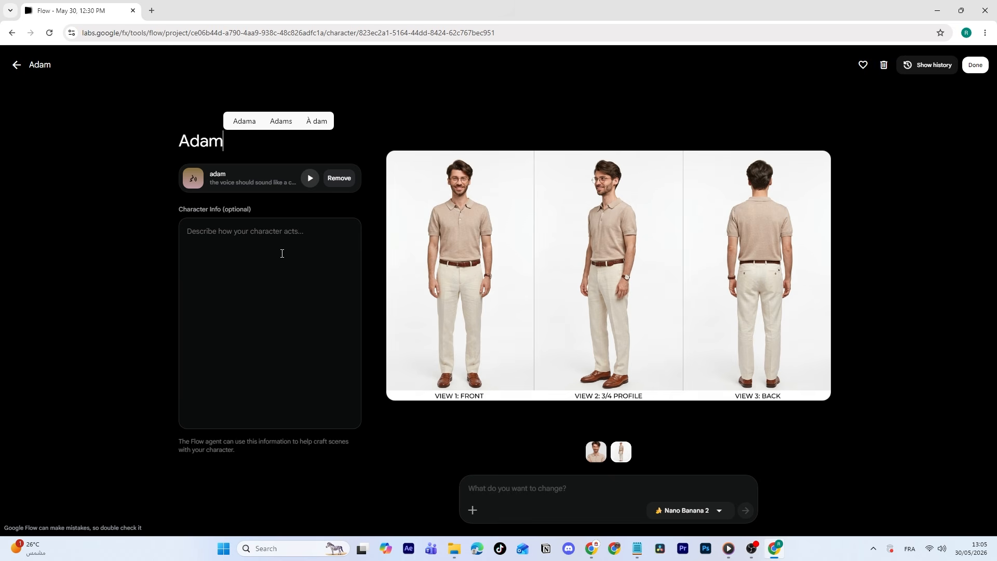
pyautogui.click(974, 68)
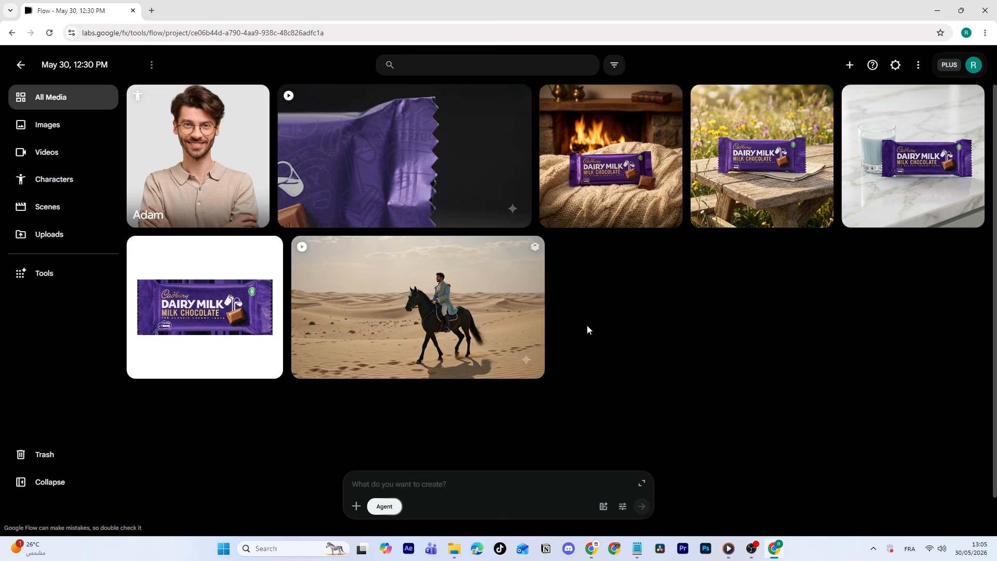
# Open the full agent chat and start a prompt "Make me a 10-second video with" that references the Adam character.
pyautogui.click(641, 483)
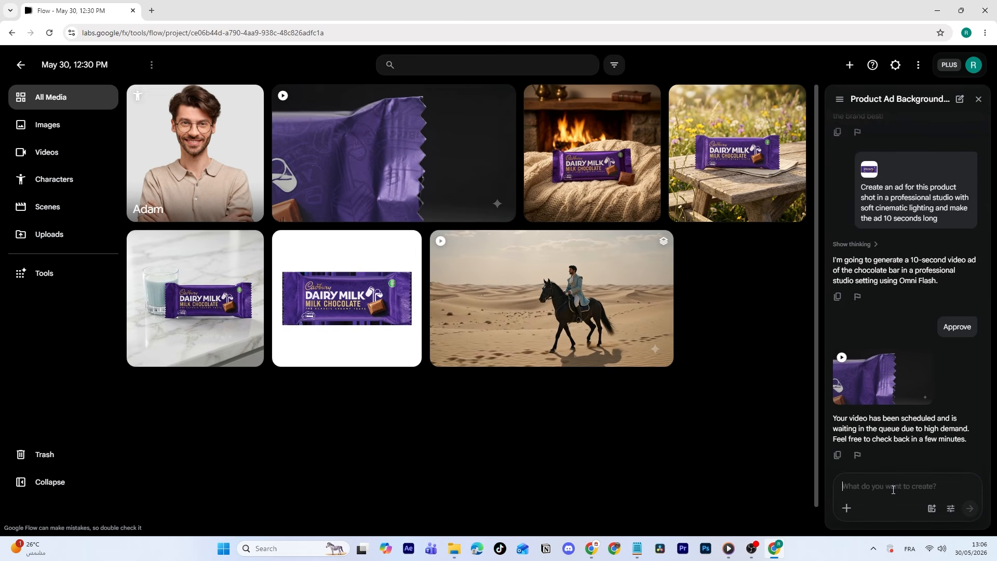
pyautogui.write('Make me a 10-second video with ')
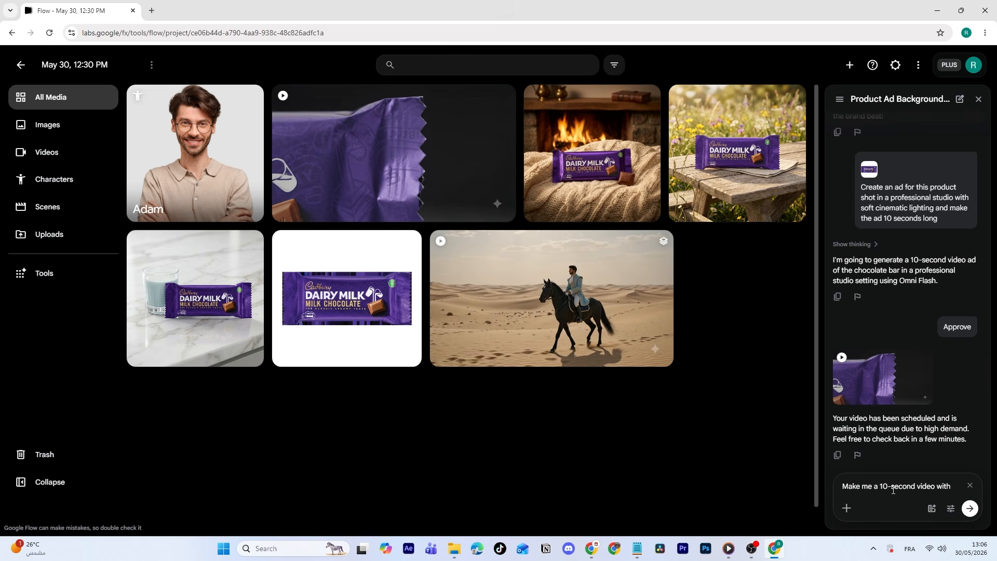
pyautogui.write('@')
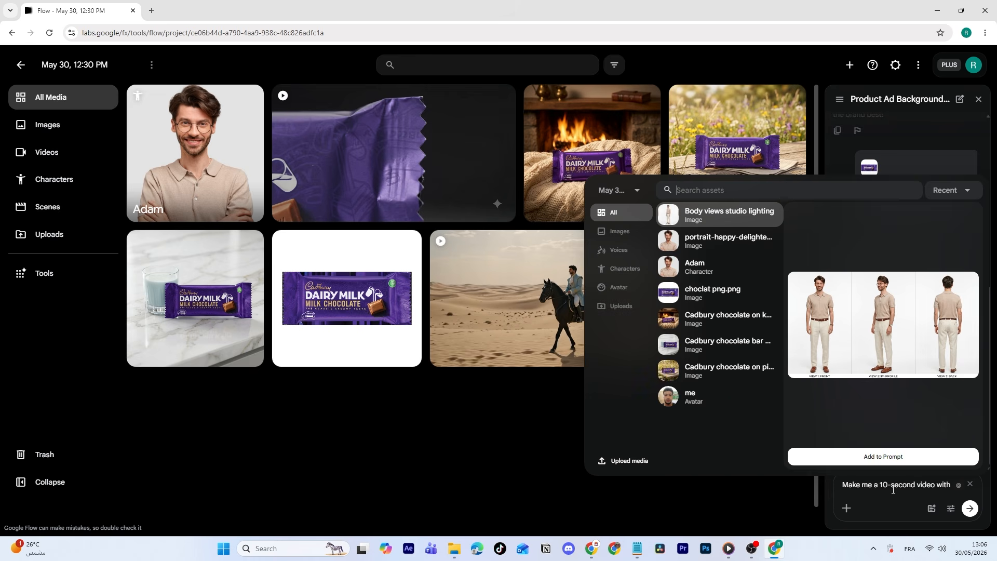
pyautogui.click(627, 267)
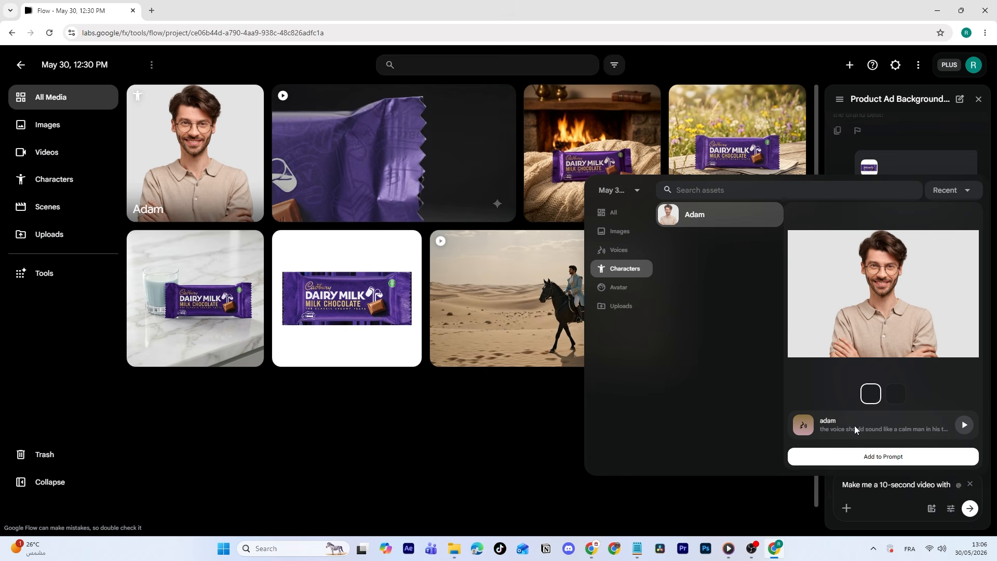
pyautogui.click(888, 457)
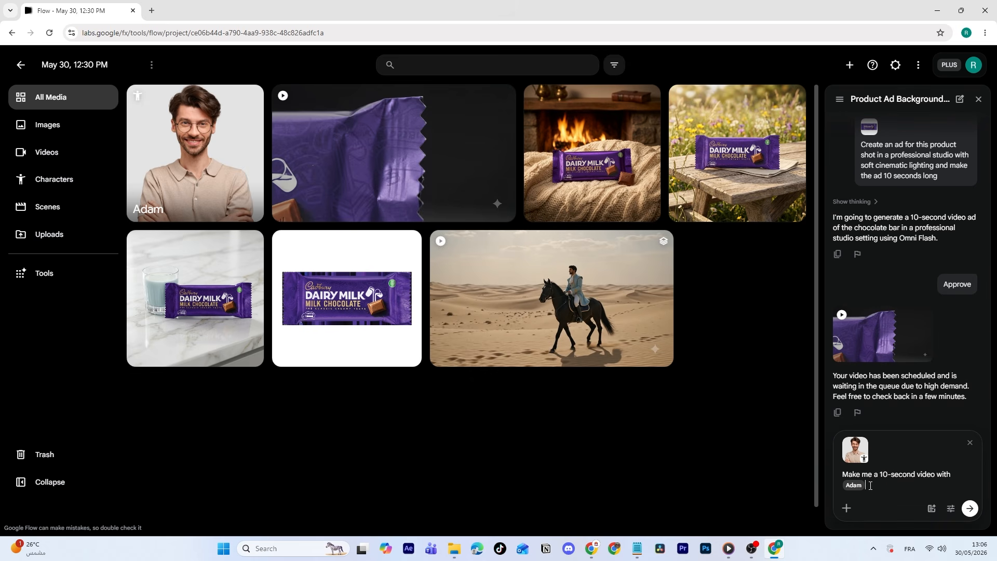
# Complete the prompt with "sitting in a luxurious Italian café overlooking the sea drinking tea and says 'today is a good day", approve generation and open the video.
pyautogui.moveTo(857, 457)
pyautogui.write("sitting in a luxurious Italian café overlooking the sea drinking tea and says 'today is a good day")
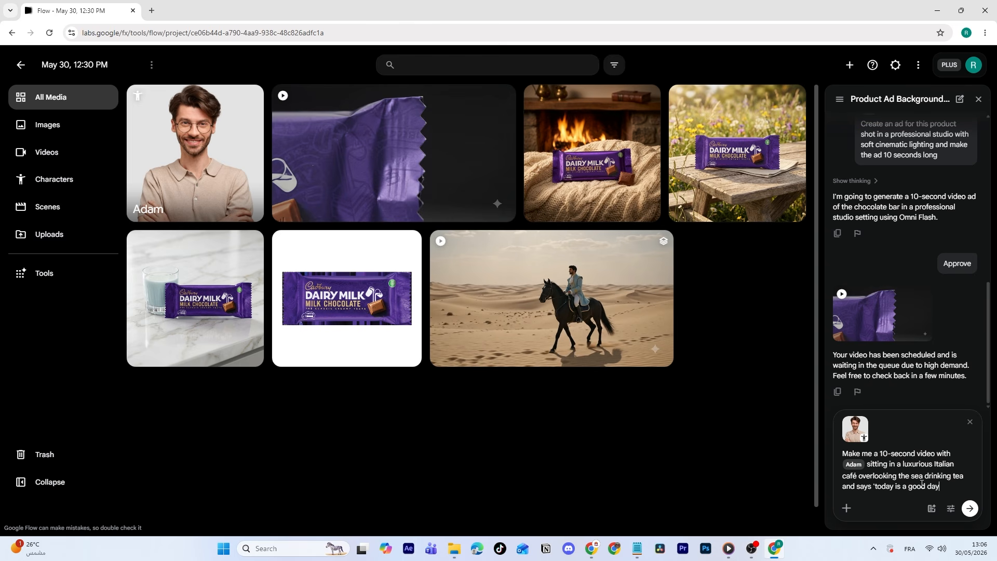
pyautogui.click(970, 510)
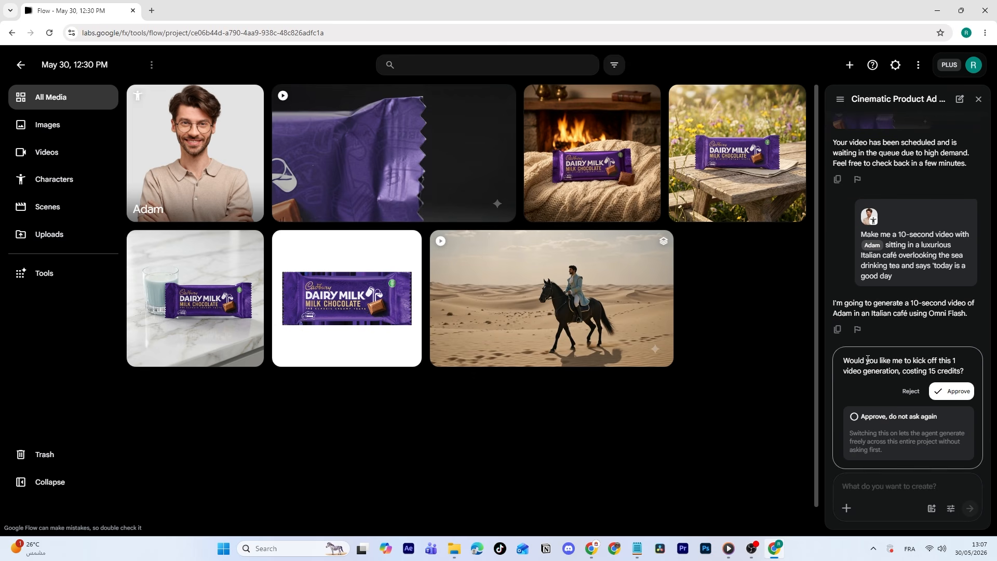
pyautogui.click(952, 398)
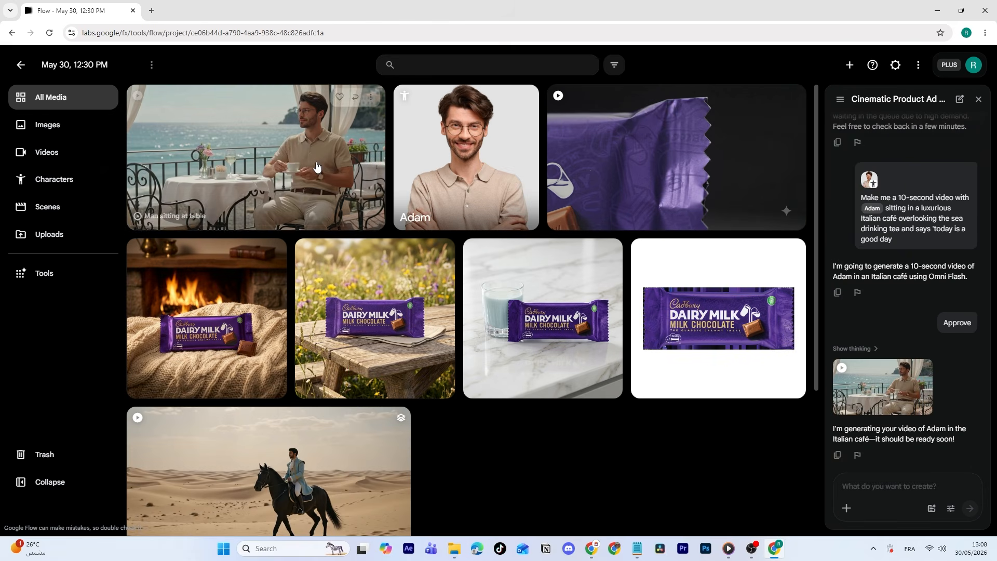
pyautogui.click(892, 386)
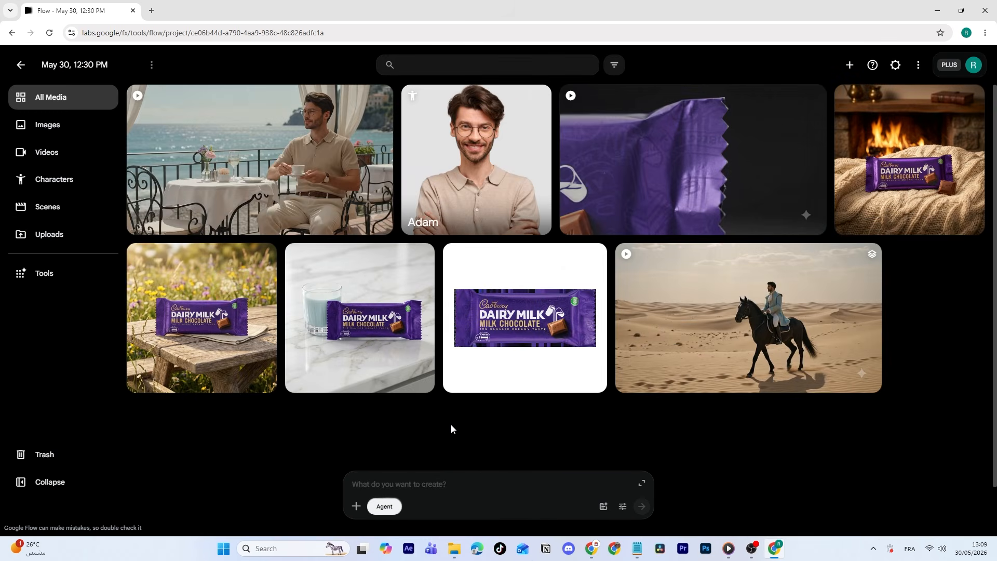
# Look through the Discover gallery of image, video and prompting tools and the page for creating a new tool.
pyautogui.click(74, 275)
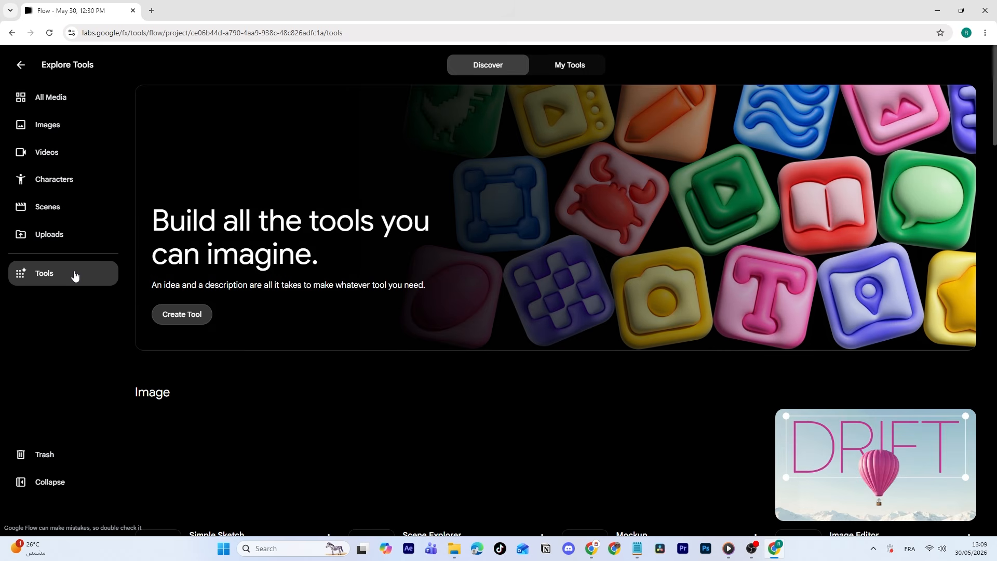
pyautogui.scroll(-12, 497, 275)
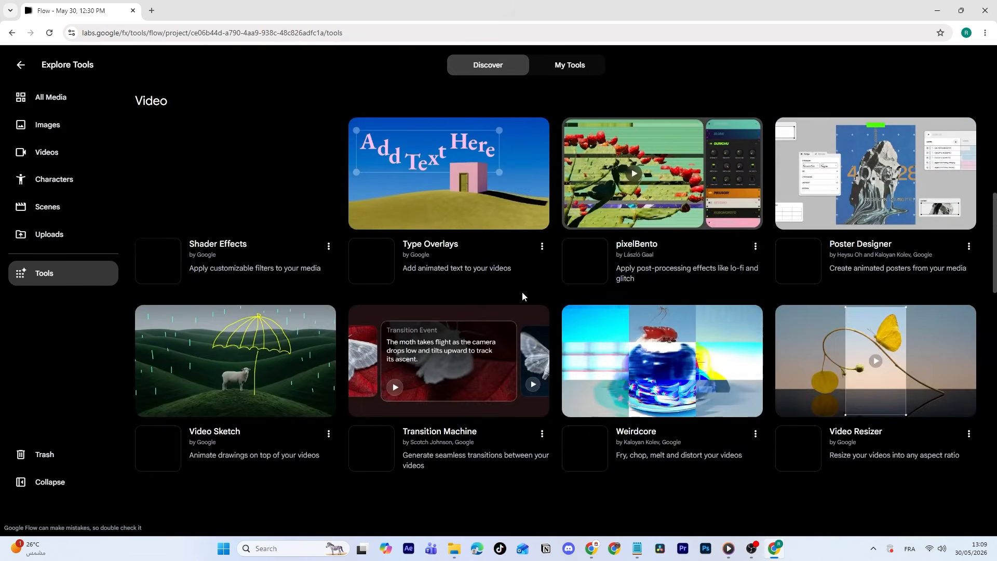
pyautogui.scroll(-10, 522, 296)
pyautogui.scroll(6, 504, 332)
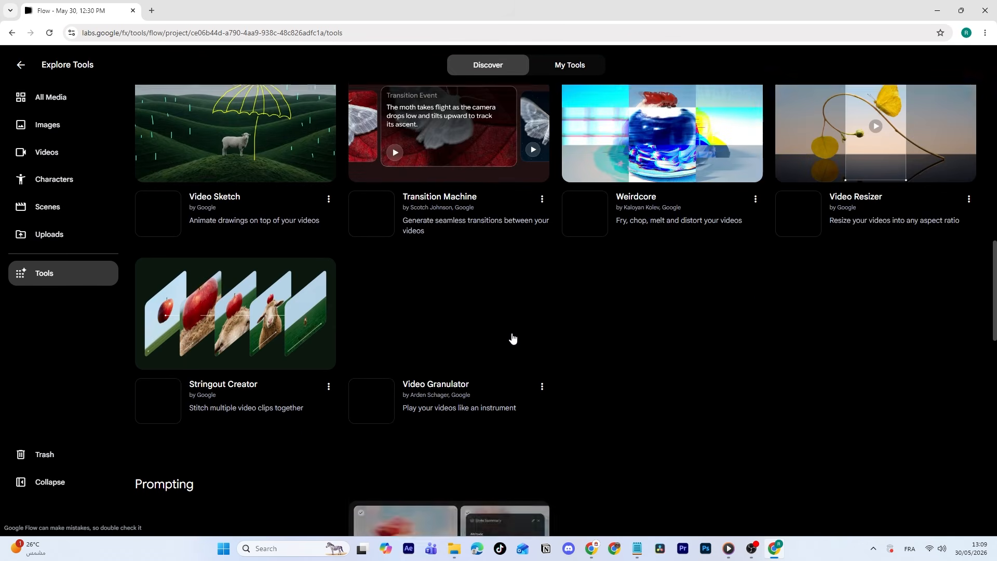
pyautogui.scroll(15, 513, 338)
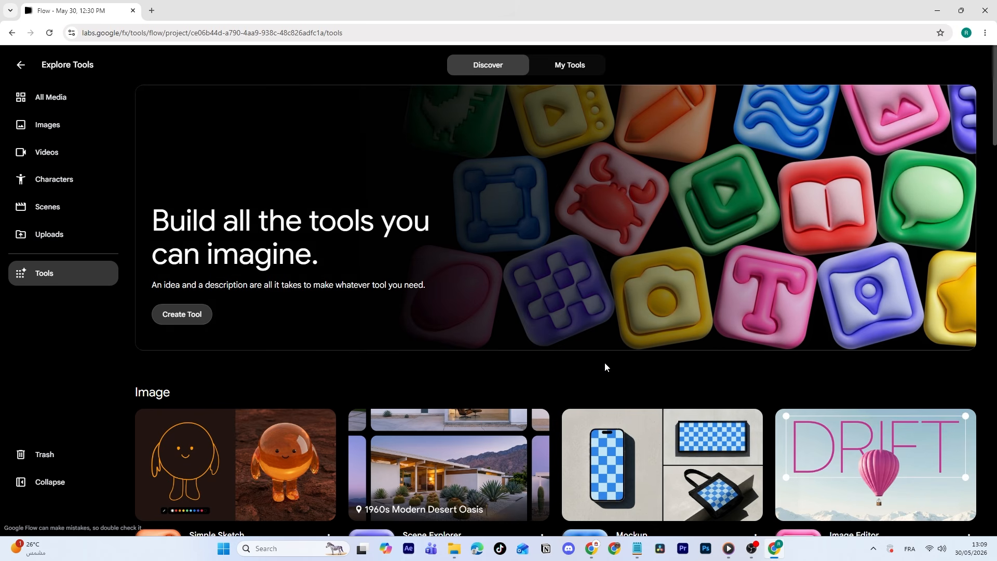
pyautogui.scroll(-4, 600, 357)
pyautogui.scroll(4, 541, 356)
pyautogui.moveTo(162, 218); pyautogui.dragTo(345, 250)
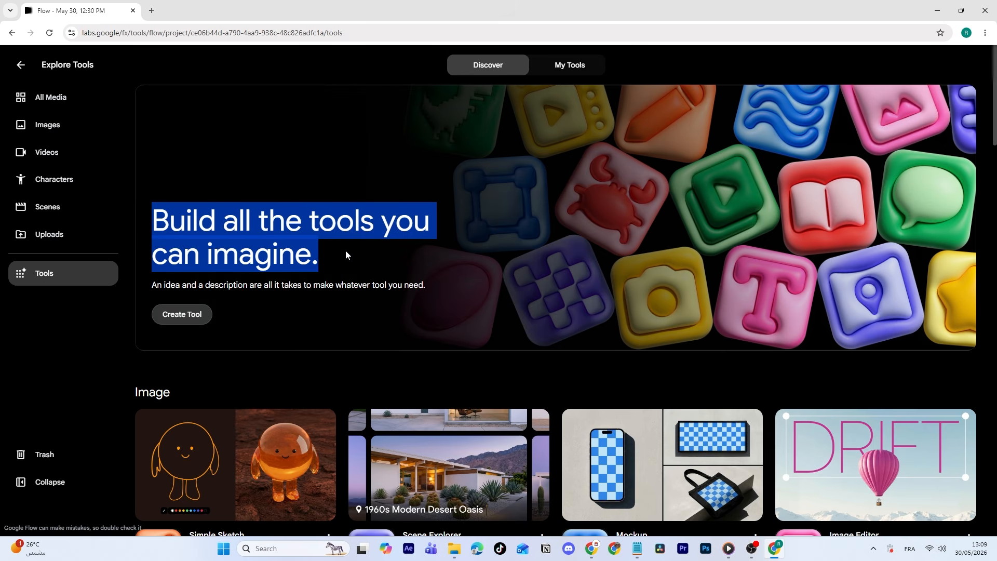
pyautogui.click(407, 360)
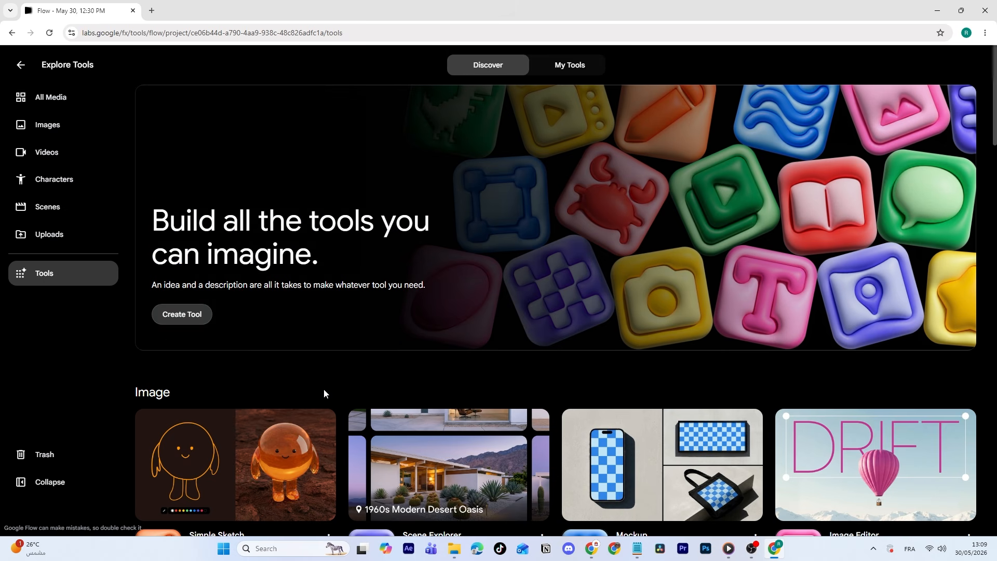
pyautogui.click(188, 316)
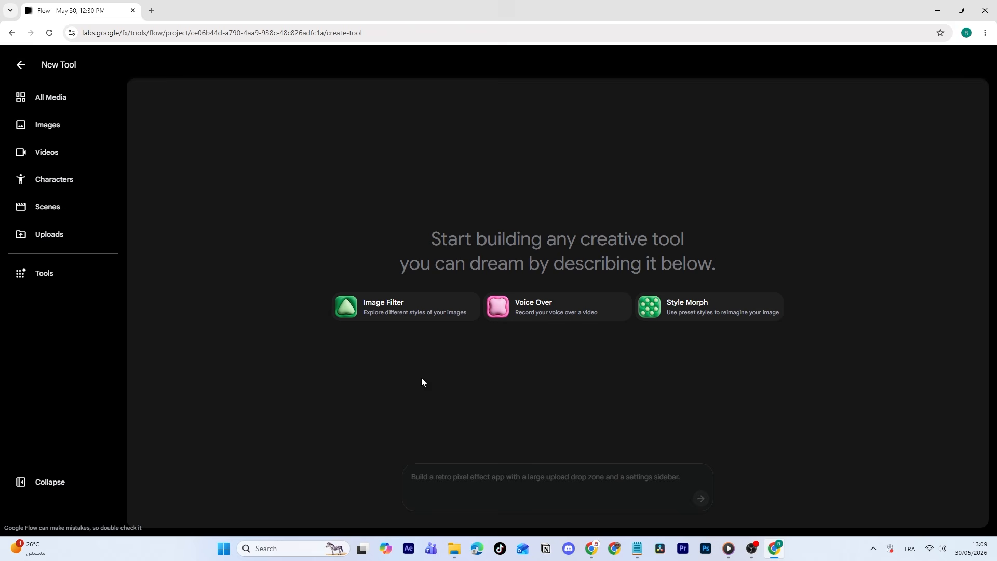
pyautogui.click(21, 64)
# Use the Mockup tool in Pro mode to generate a laptop mockup of the Apponomix logo.
pyautogui.scroll(-5, 341, 287)
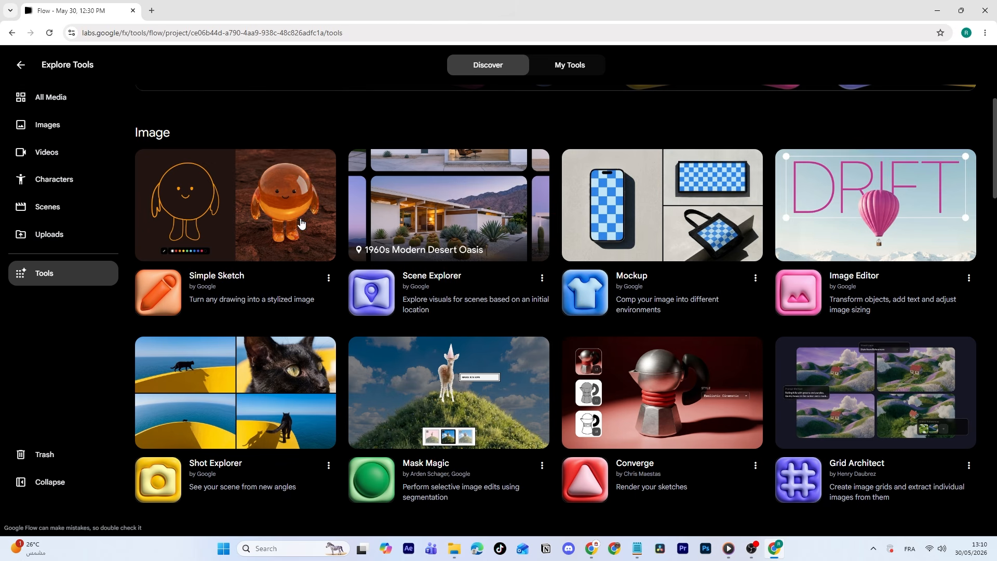
pyautogui.click(631, 251)
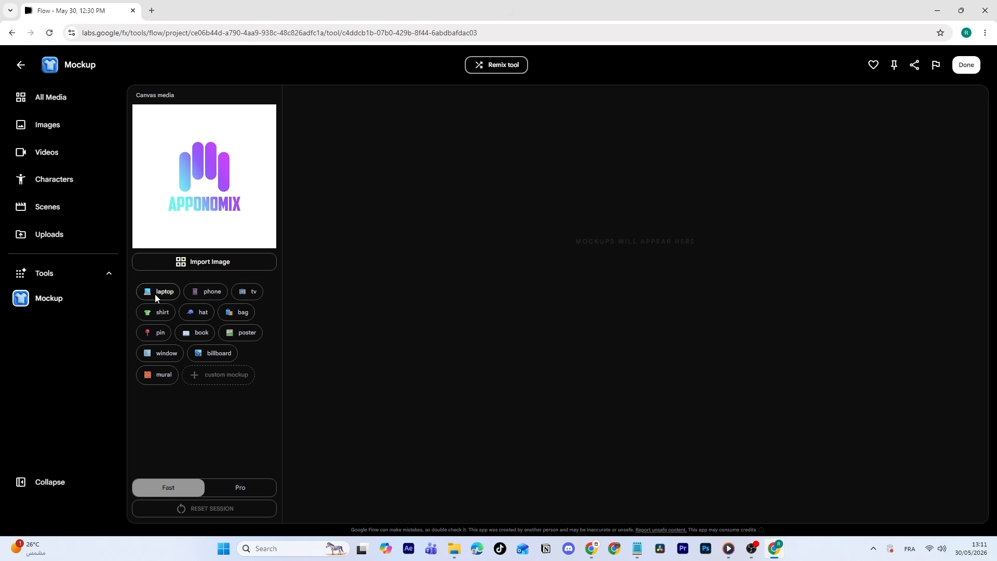
pyautogui.click(252, 491)
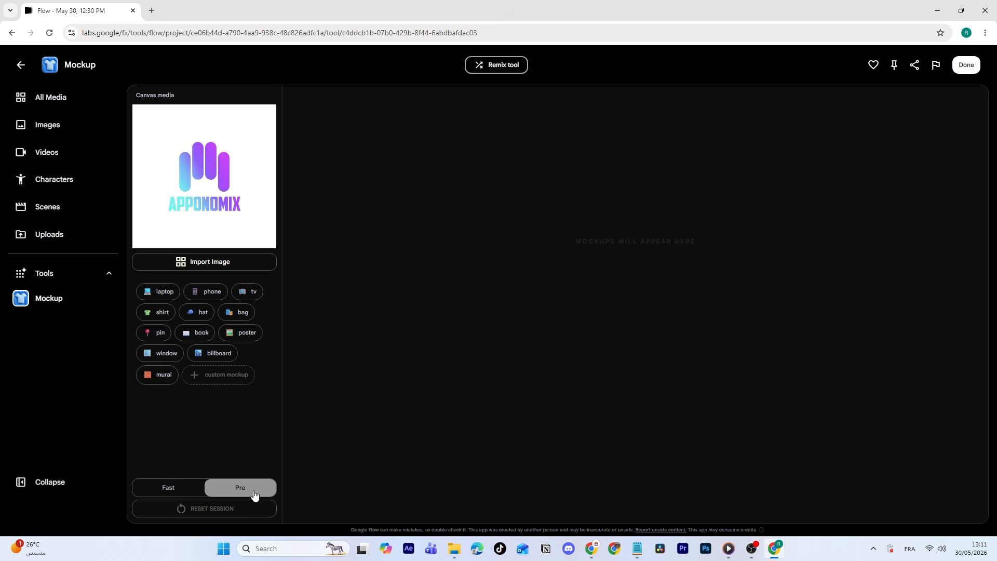
pyautogui.click(161, 291)
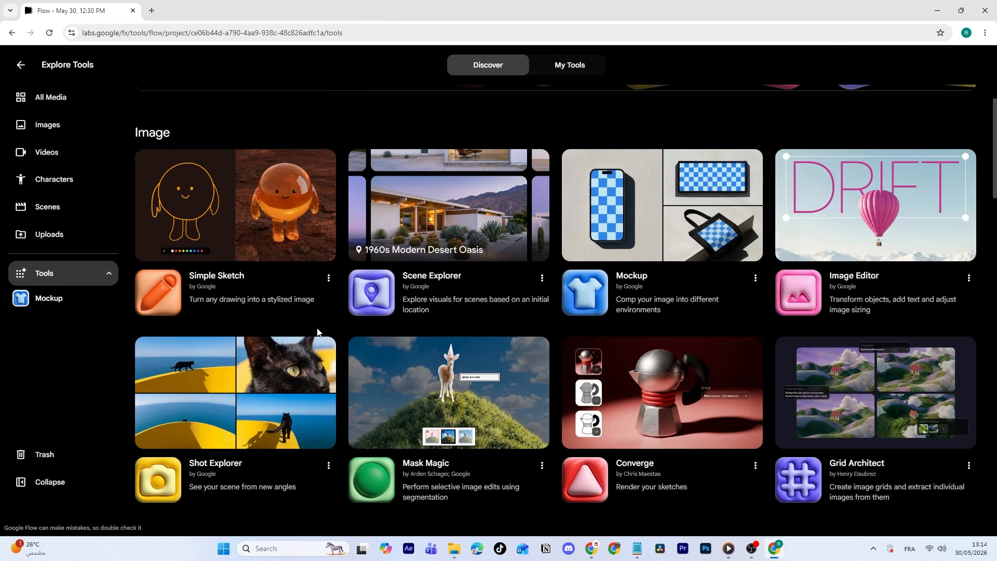
# Open the Video Sketch tool from the video section of the tools gallery.
pyautogui.scroll(-1, 316, 334)
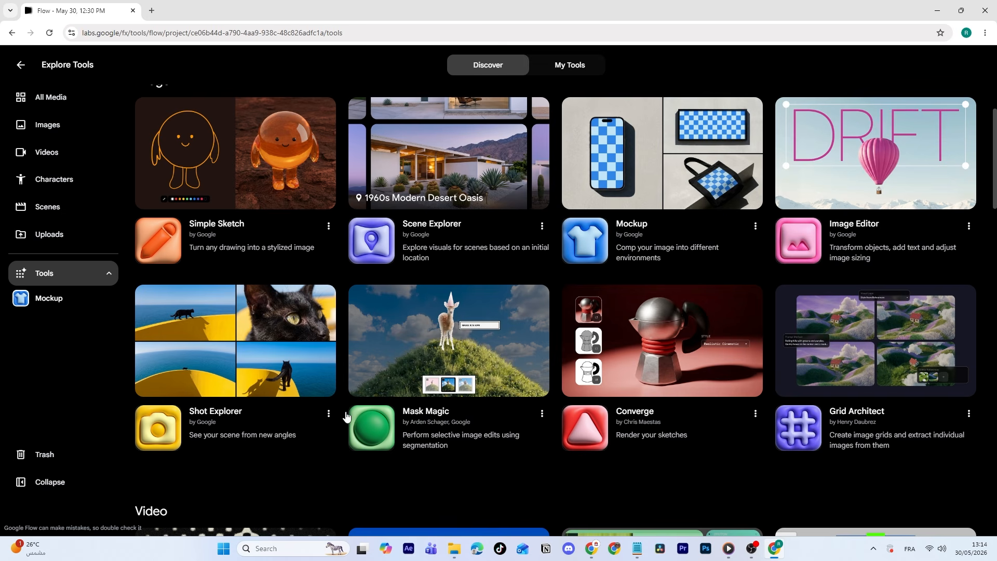
pyautogui.scroll(-2, 234, 403)
pyautogui.scroll(-9, 234, 403)
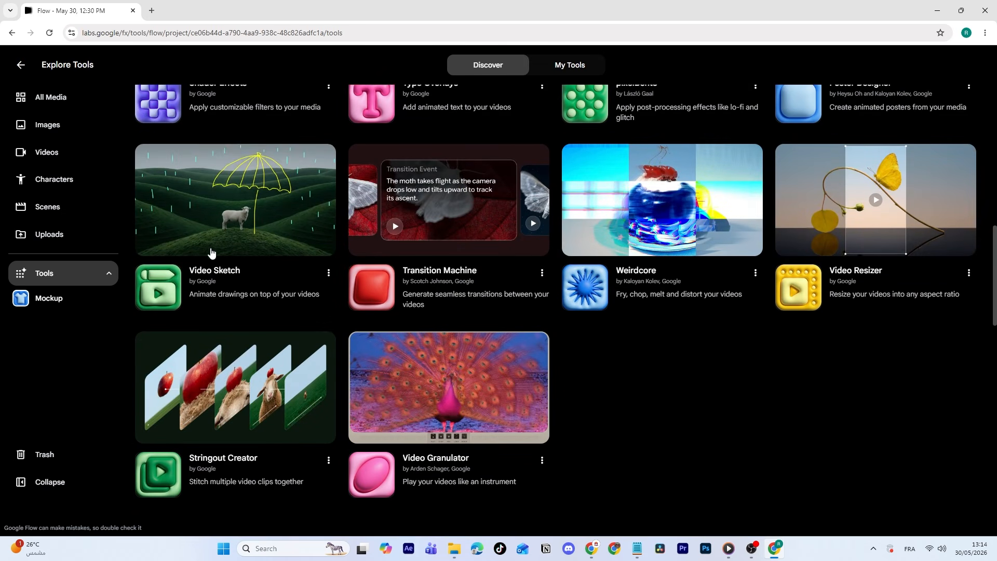
pyautogui.click(237, 254)
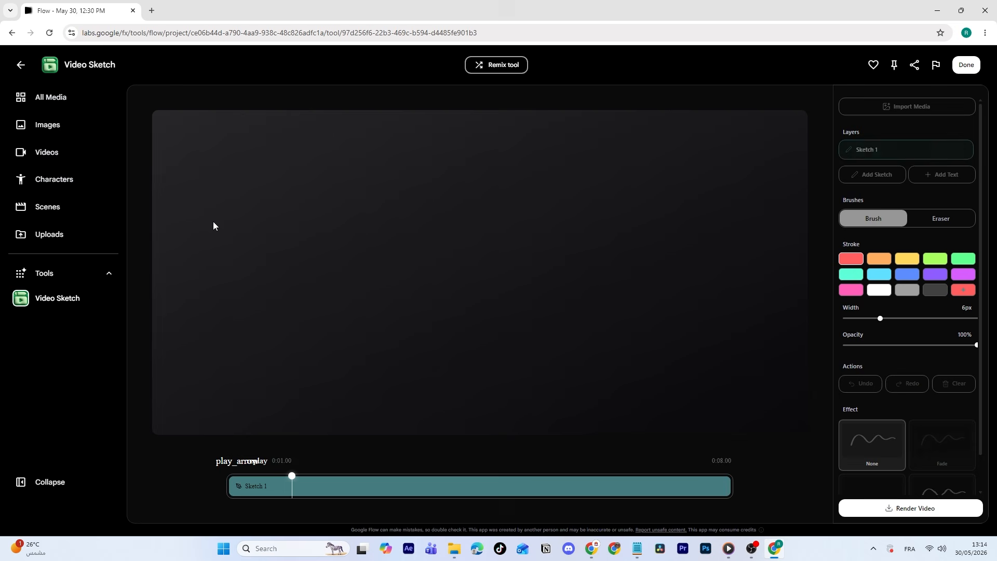
# Handwrite "APPONOMIX" in large capitals across the sketch canvas with the red 10 px brush.
pyautogui.moveTo(251, 296); pyautogui.dragTo(313, 305)
pyautogui.moveTo(259, 259); pyautogui.dragTo(313, 258)
pyautogui.moveTo(340, 206)
pyautogui.mouseDown()
pyautogui.moveTo(342, 300)
pyautogui.moveTo(340, 251)
pyautogui.mouseUp()
pyautogui.moveTo(394, 210)
pyautogui.mouseDown()
pyautogui.moveTo(396, 299)
pyautogui.moveTo(394, 253)
pyautogui.mouseUp()
pyautogui.moveTo(483, 213)
pyautogui.mouseDown()
pyautogui.moveTo(503, 260)
pyautogui.moveTo(457, 214)
pyautogui.mouseUp()
pyautogui.moveTo(527, 290)
pyautogui.mouseDown()
pyautogui.moveTo(550, 276)
pyautogui.moveTo(565, 203)
pyautogui.mouseUp()
pyautogui.moveTo(613, 215); pyautogui.dragTo(618, 225)
pyautogui.moveTo(656, 279); pyautogui.dragTo(691, 274)
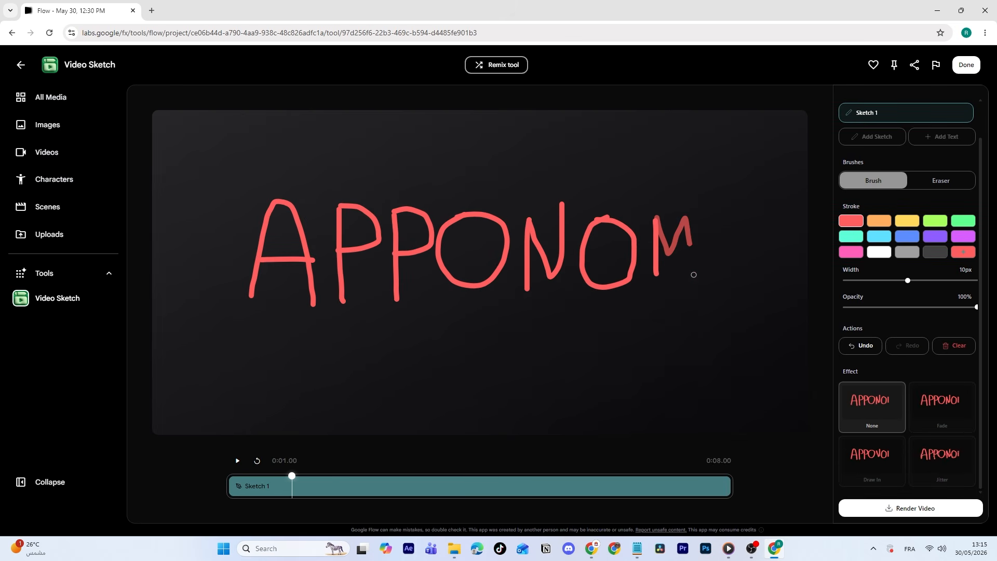
pyautogui.moveTo(721, 214); pyautogui.dragTo(723, 293)
pyautogui.moveTo(741, 288)
pyautogui.mouseDown()
pyautogui.moveTo(778, 214)
pyautogui.moveTo(768, 282)
pyautogui.mouseUp()
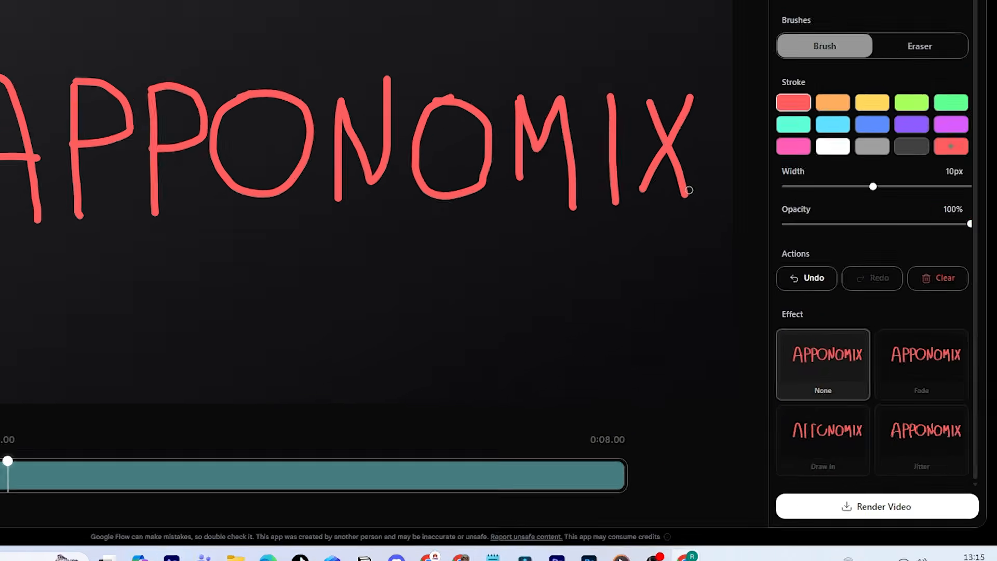
# Play the sketch with the Draw In effect, switch it to the Jitter effect and adjust its settings.
pyautogui.click(835, 443)
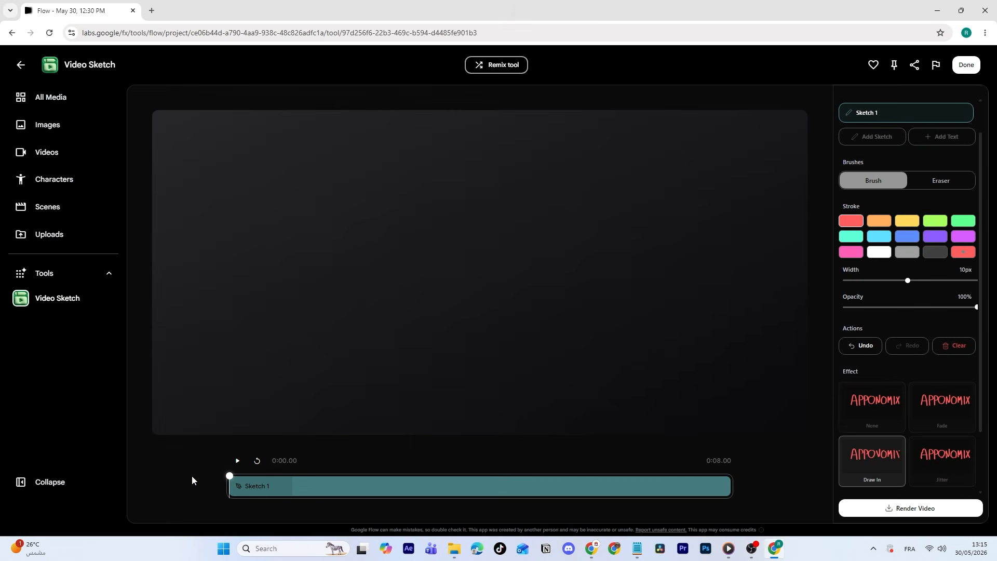
pyautogui.click(237, 461)
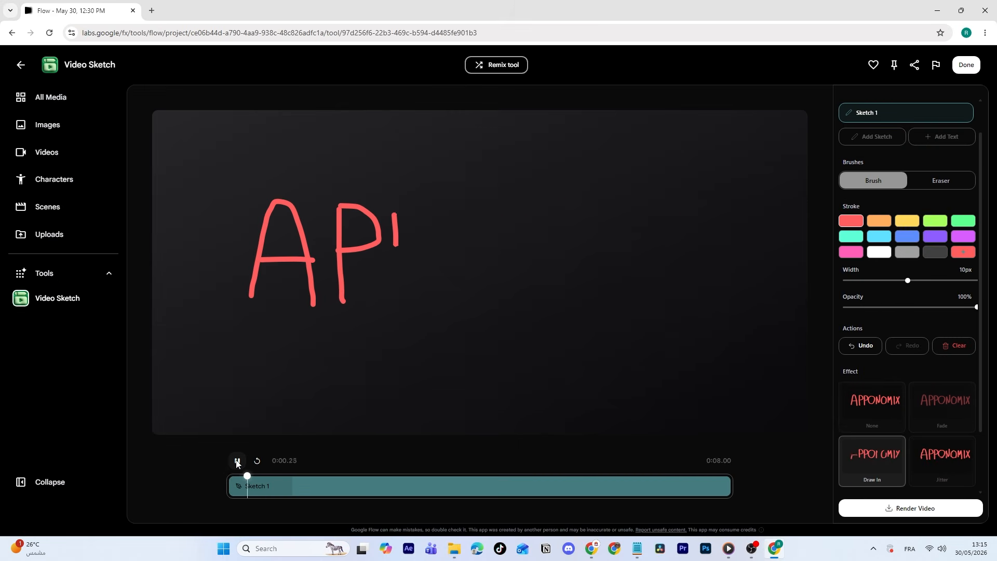
pyautogui.click(942, 457)
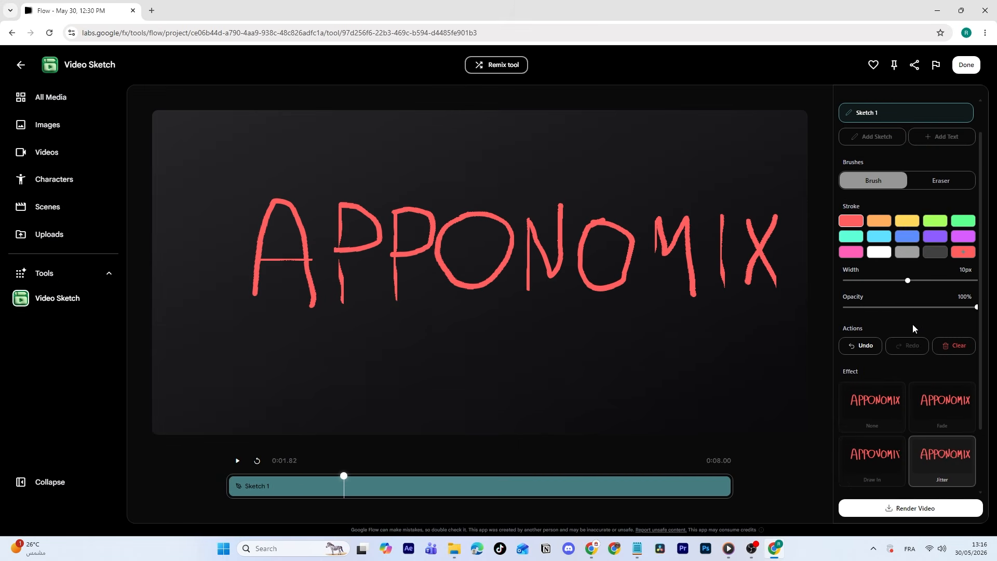
pyautogui.moveTo(923, 281); pyautogui.dragTo(901, 281)
pyautogui.scroll(-2, 908, 333)
pyautogui.moveTo(872, 457)
pyautogui.mouseDown()
pyautogui.moveTo(882, 457)
pyautogui.moveTo(859, 457)
pyautogui.moveTo(866, 483)
pyautogui.moveTo(842, 482)
pyautogui.mouseUp()
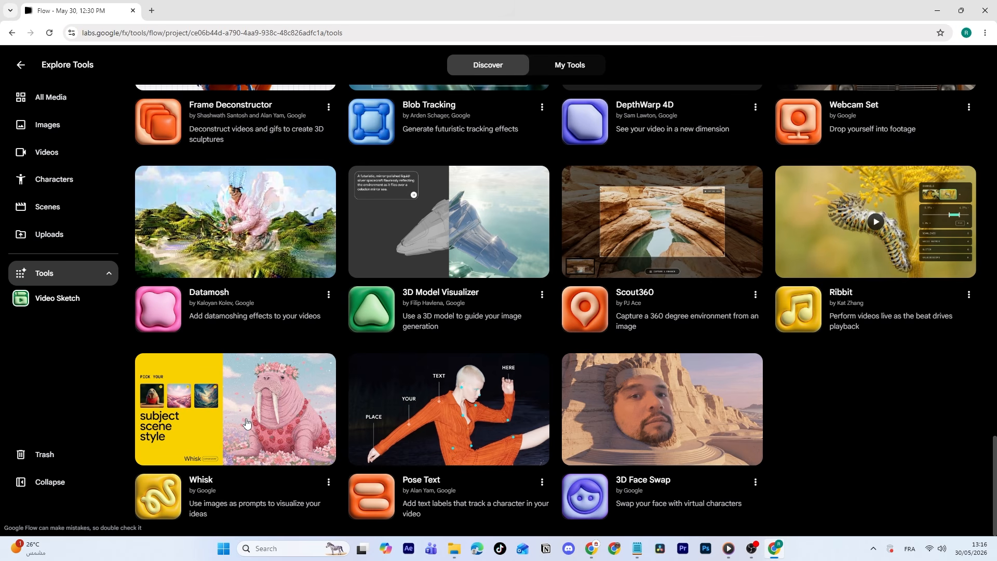
# Open the Whisk tool and add a cat photo as subject, a garden bench as scene and parked vehicles under a cloudy sky as style.
pyautogui.click(213, 416)
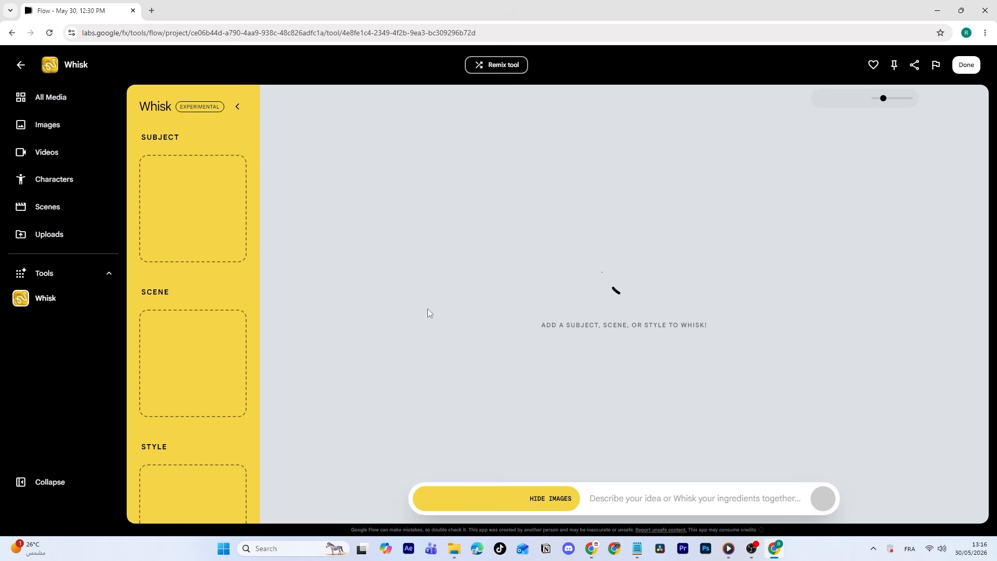
pyautogui.scroll(-2, 193, 223)
pyautogui.scroll(2, 195, 397)
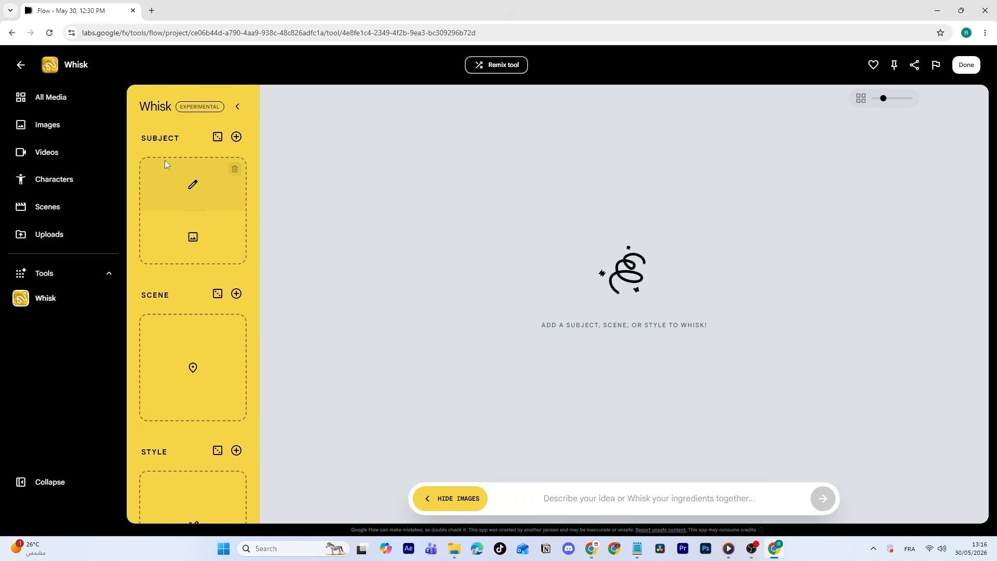
pyautogui.scroll(-2, 210, 220)
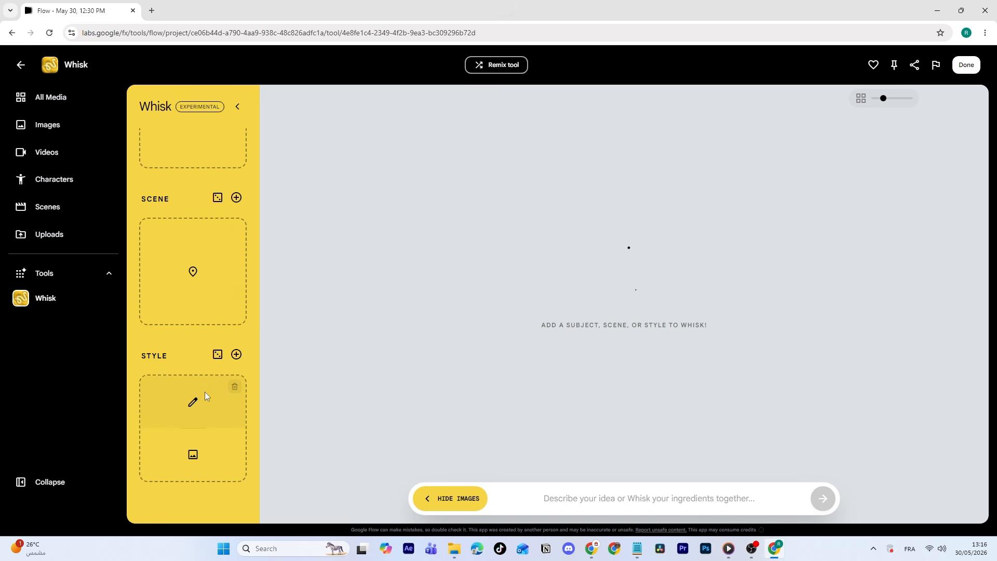
pyautogui.scroll(2, 204, 391)
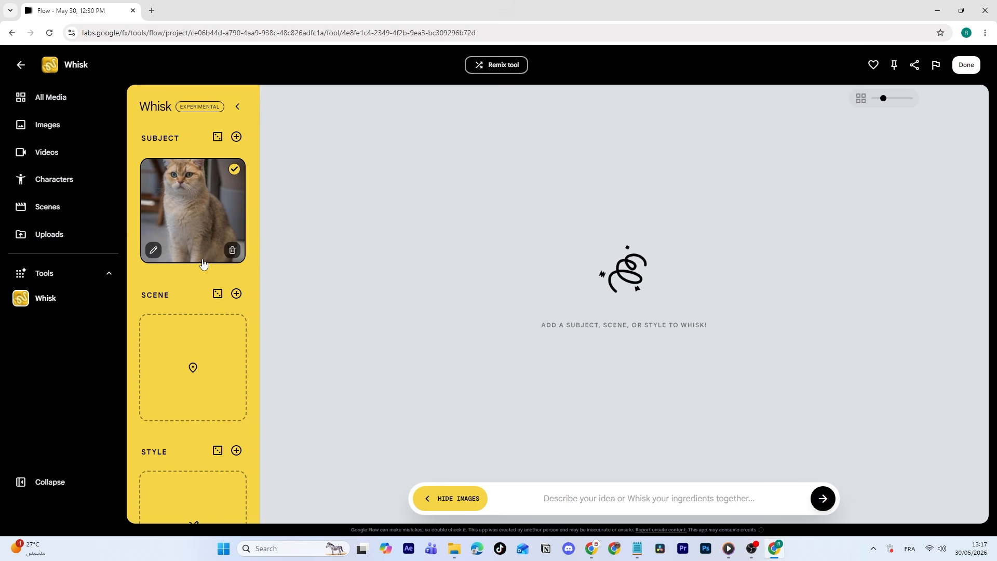
pyautogui.scroll(-2, 199, 261)
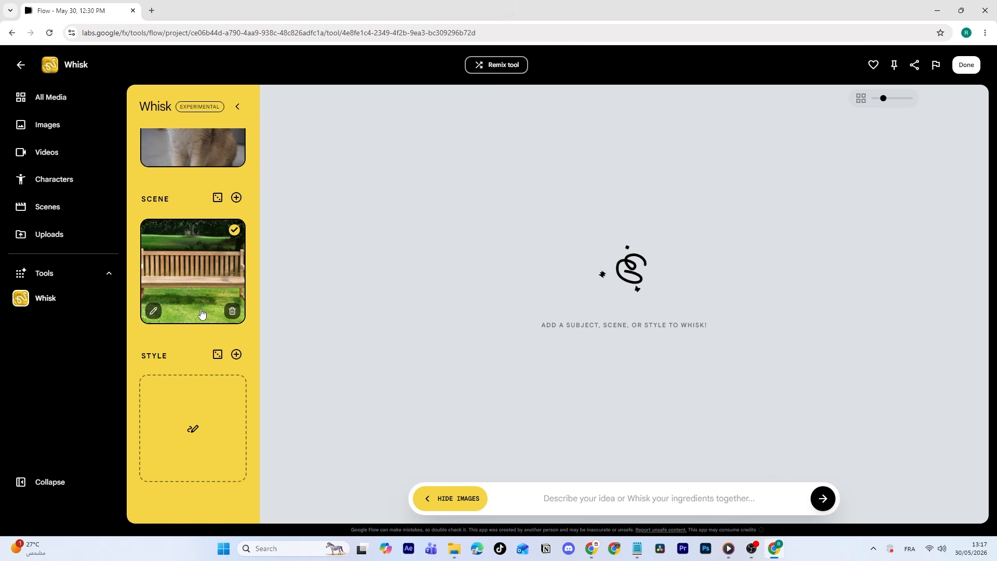
pyautogui.moveTo(206, 419)
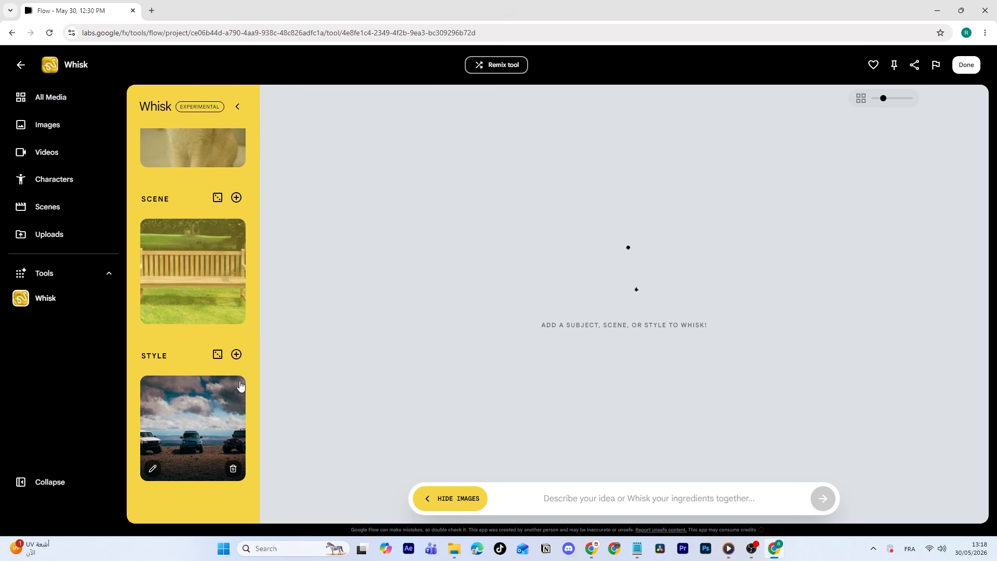
# Select the cat subject, garden bench scene and cloudy-sky style images as the Whisk ingredients.
pyautogui.scroll(1, 236, 397)
pyautogui.click(238, 313)
pyautogui.scroll(-1, 237, 313)
pyautogui.click(233, 395)
pyautogui.scroll(2, 234, 327)
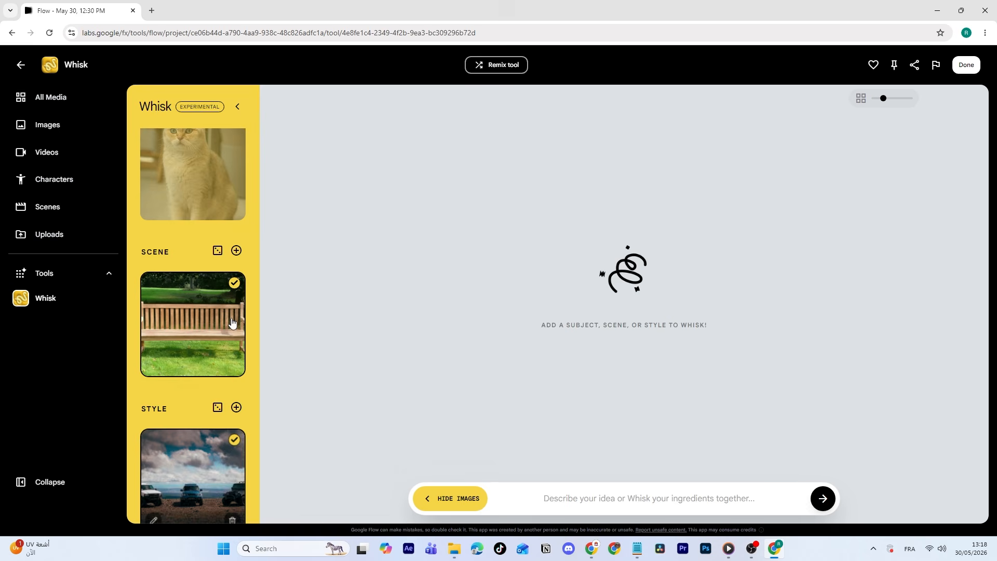
pyautogui.click(221, 220)
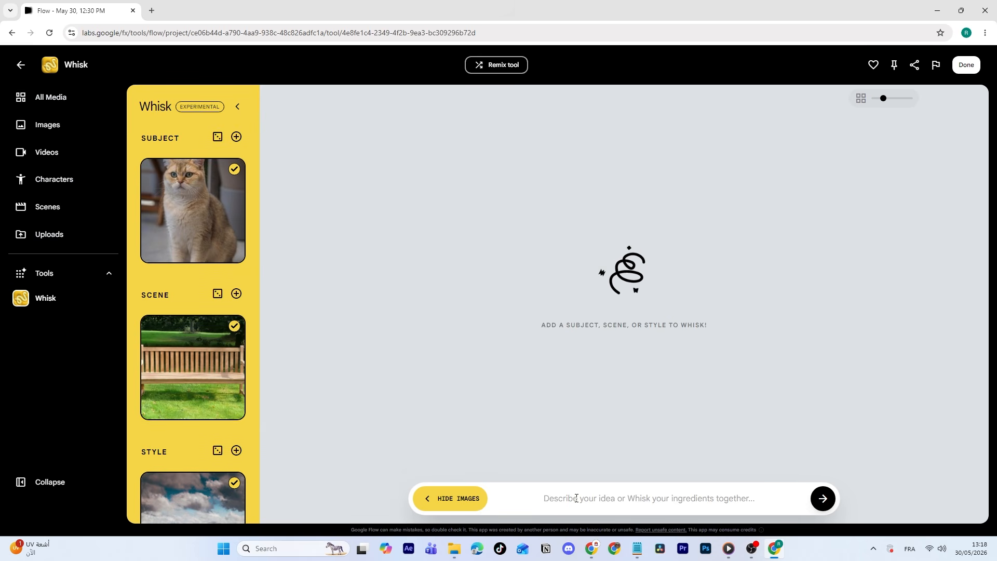
# Generate images with the prompt "I want this cat sitting on the bench in the park".
pyautogui.click(559, 503)
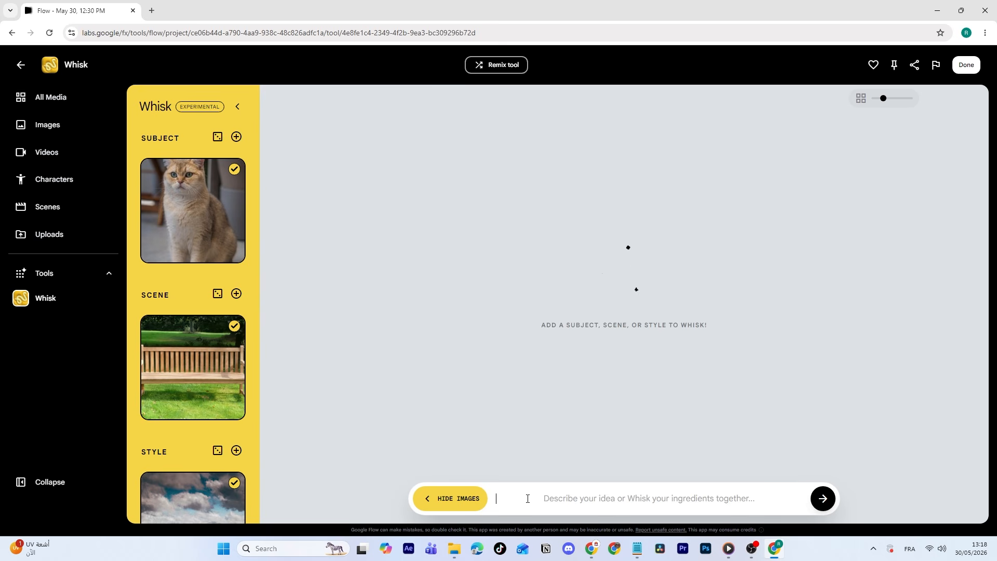
pyautogui.write('I want this cat sitting on the bench in the park')
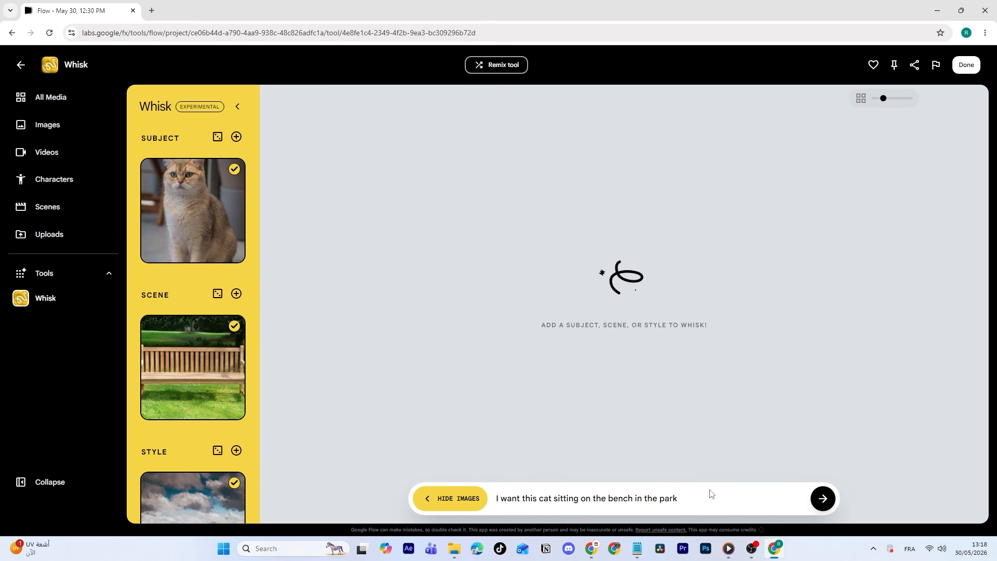
pyautogui.click(824, 502)
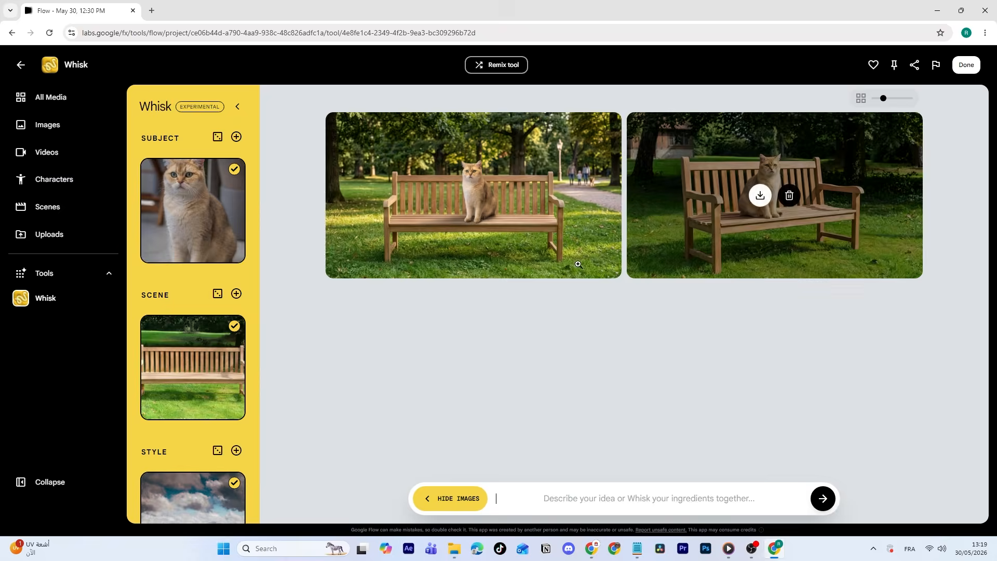
# View both generated images of the cat on the bench enlarged, one after the other, and close the preview.
pyautogui.click(696, 260)
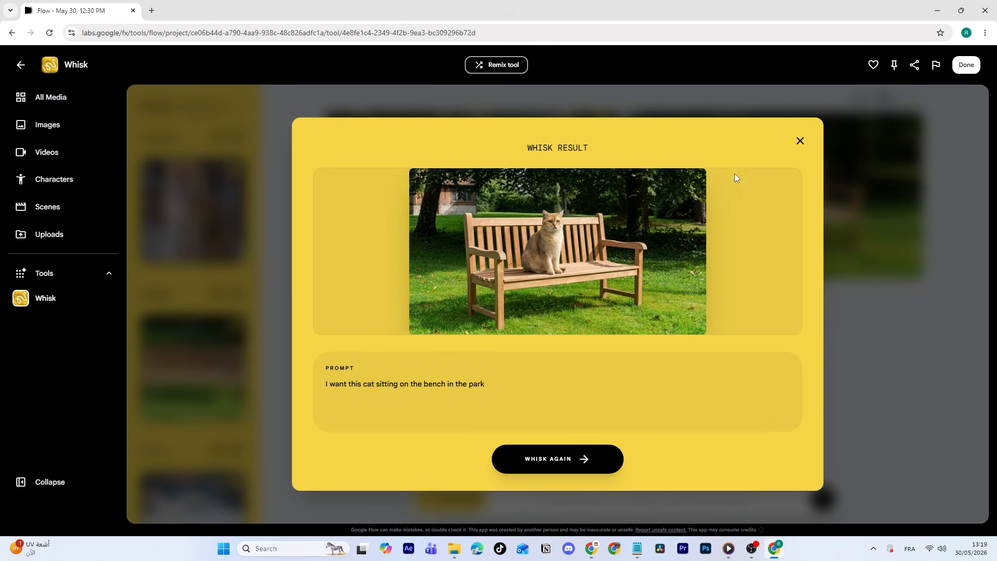
pyautogui.click(800, 144)
pyautogui.click(550, 229)
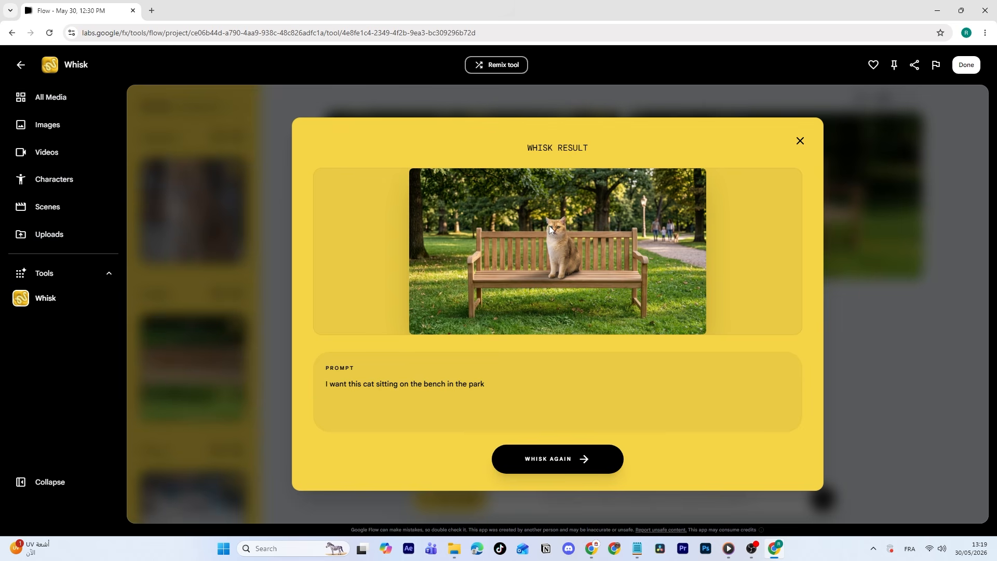
pyautogui.click(802, 144)
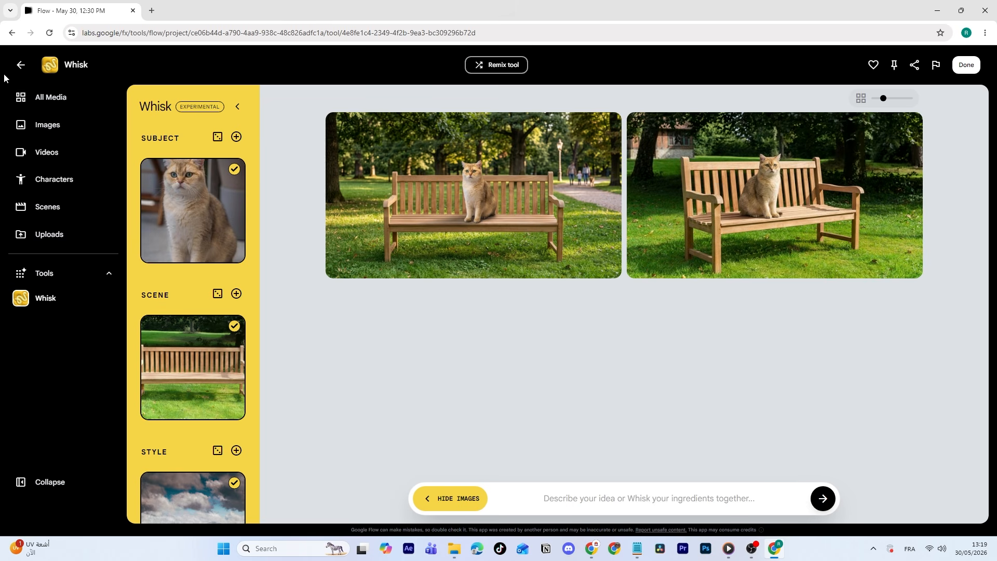
# Return to the tools gallery and look through its remaining tools down to the end of the Experimental section.
pyautogui.click(20, 66)
pyautogui.scroll(-10, 571, 279)
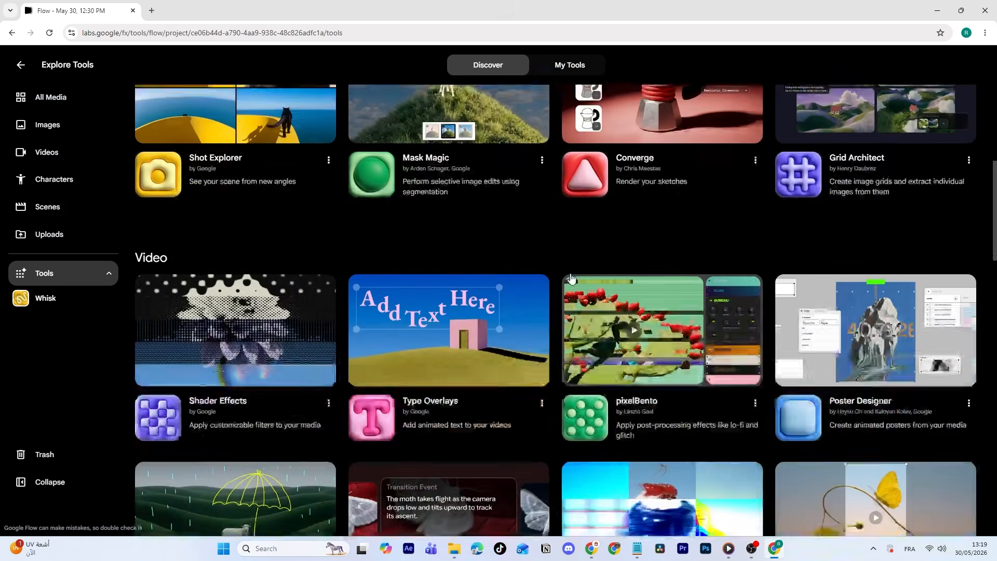
pyautogui.scroll(-18, 571, 279)
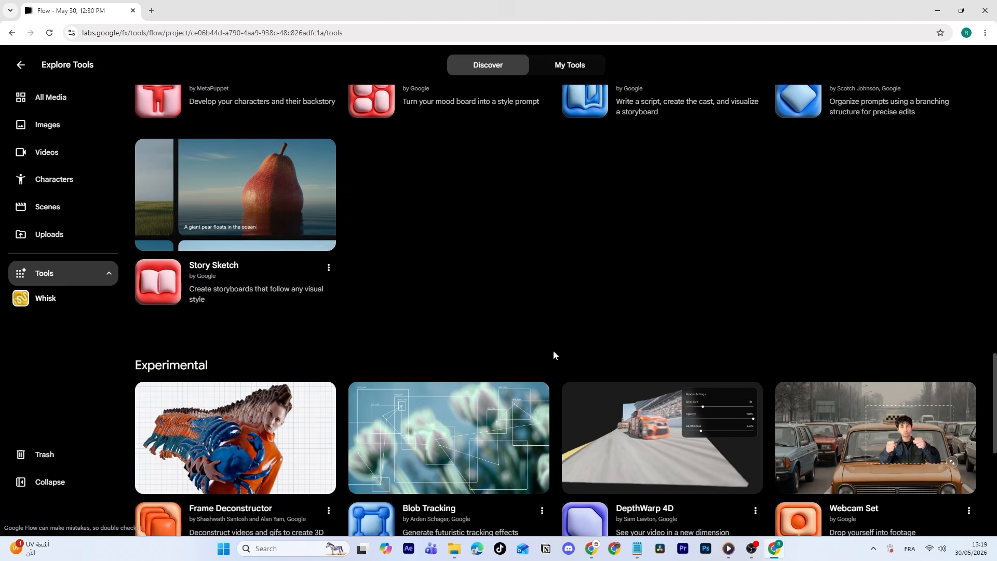
pyautogui.scroll(-8, 553, 355)
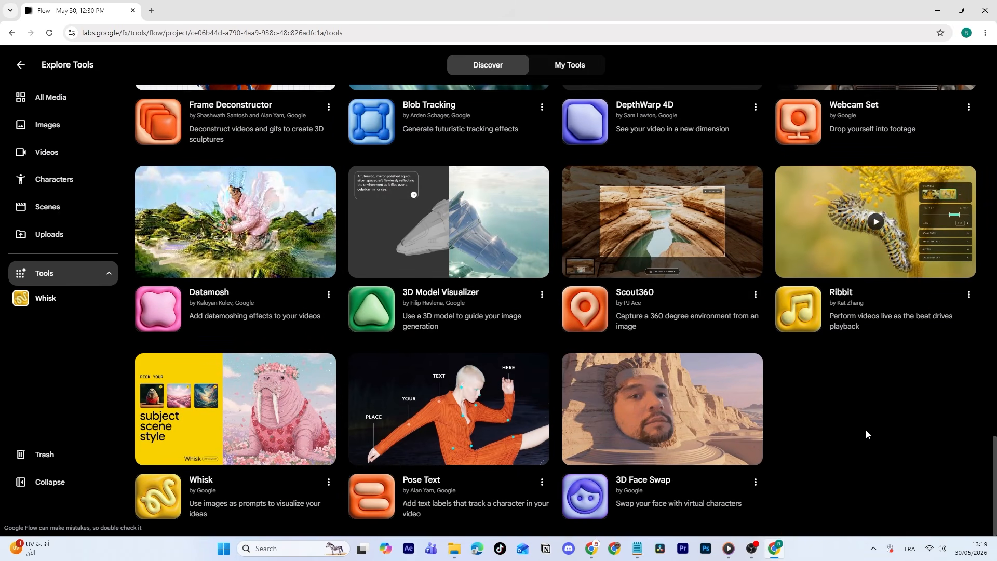
pyautogui.scroll(3, 865, 428)
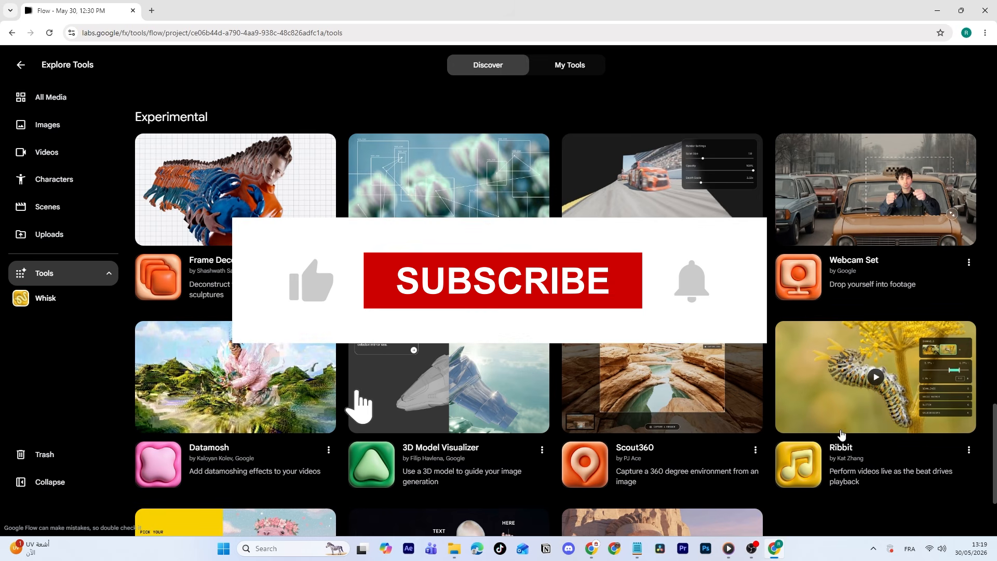
pyautogui.scroll(-3, 841, 432)
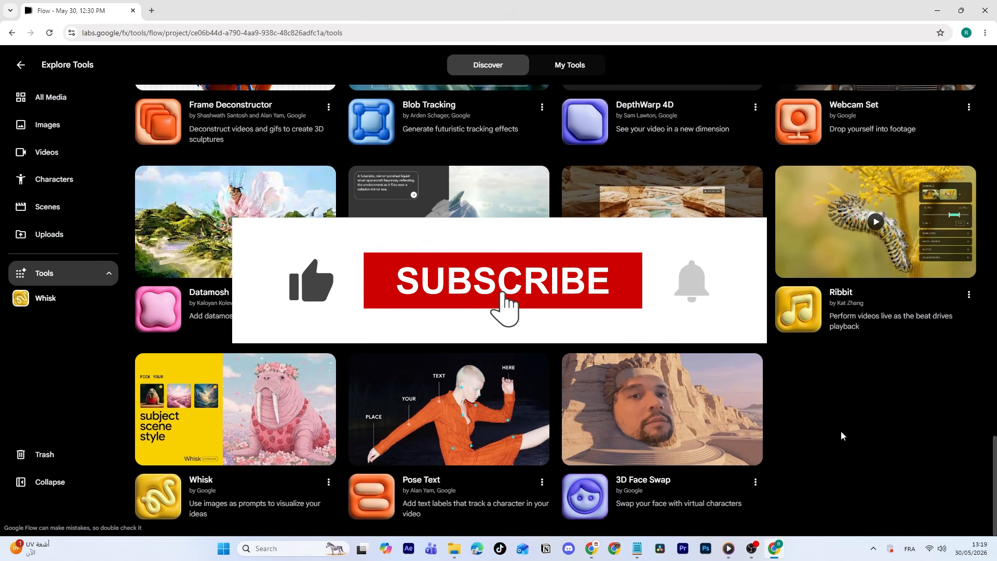